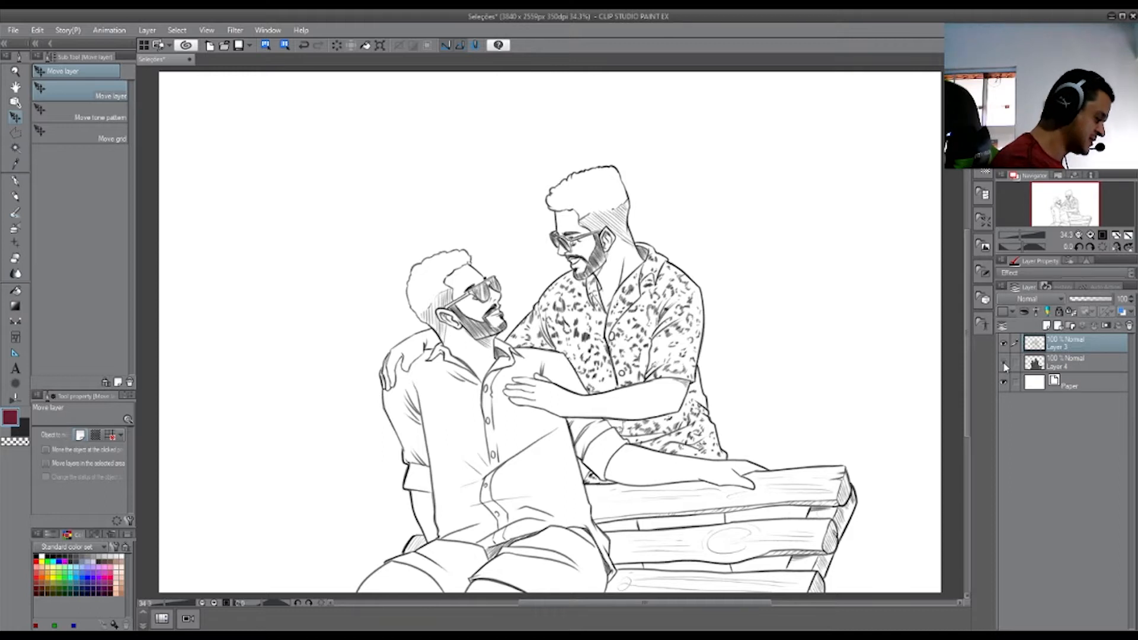
Delete the grey silhouette layer, Layer 4, and add a new raster layer between the line art and the paper.
click(1003, 364)
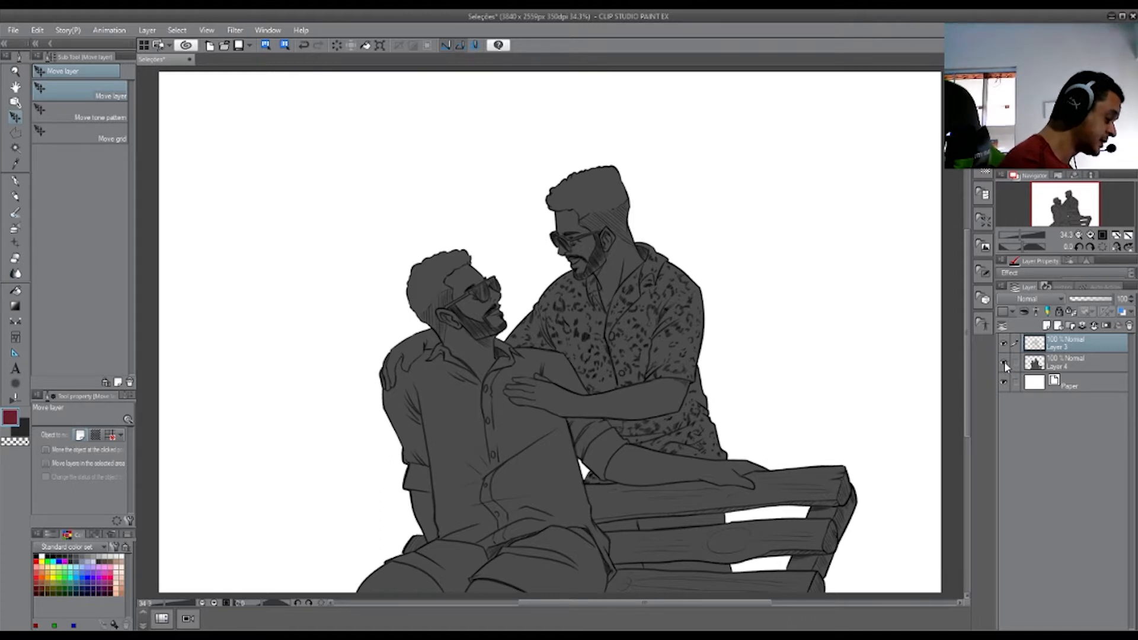
click(1003, 361)
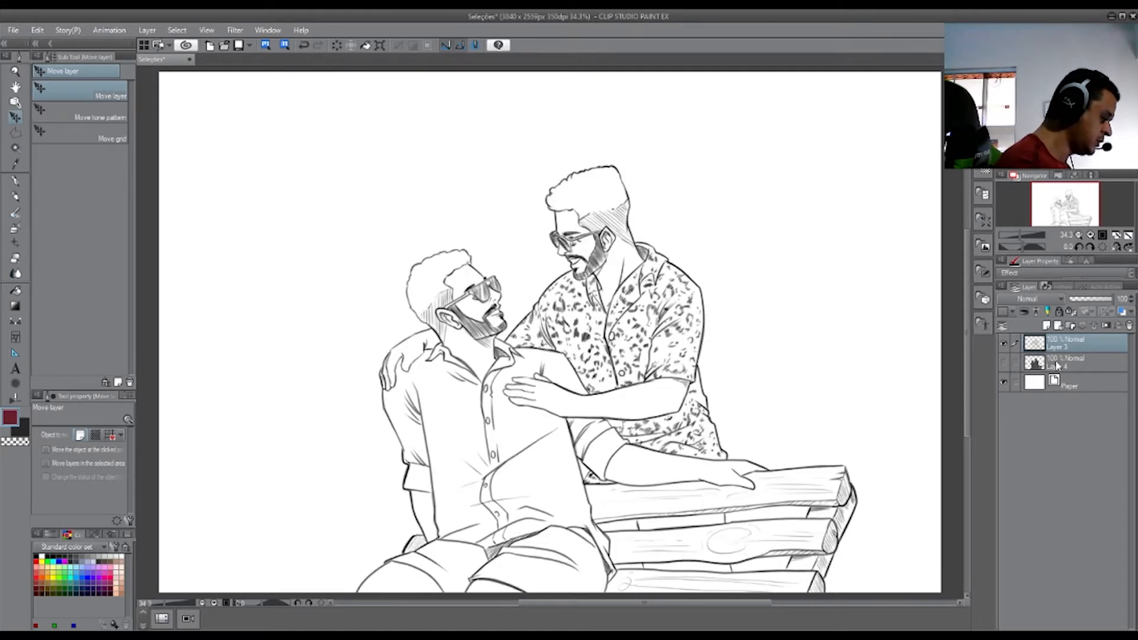
click(1058, 365)
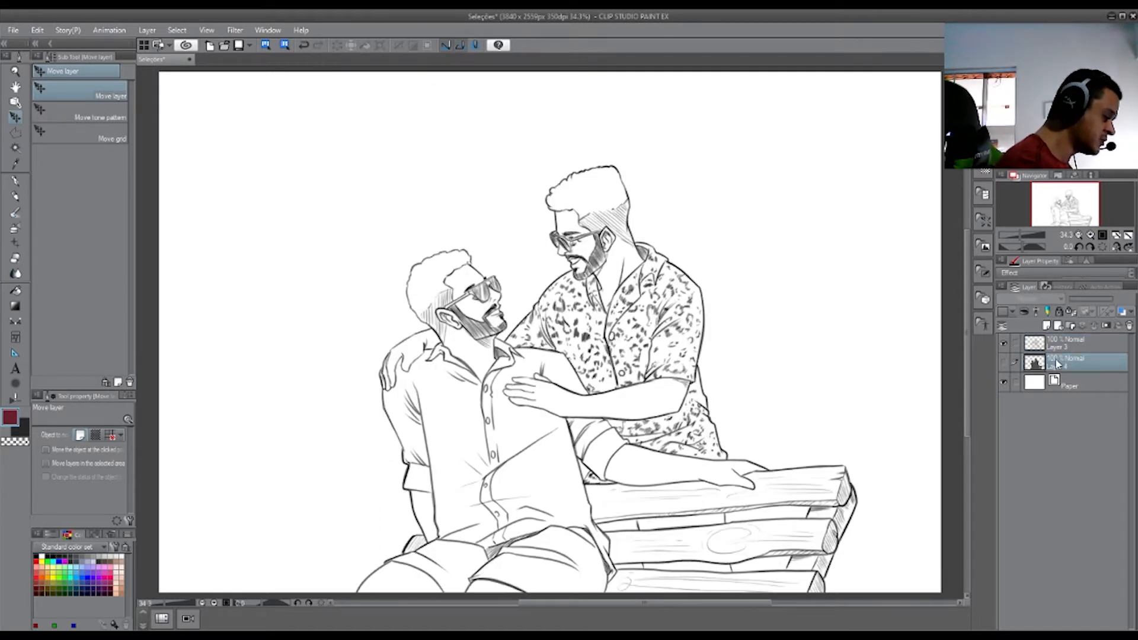
click(1129, 325)
click(256, 121)
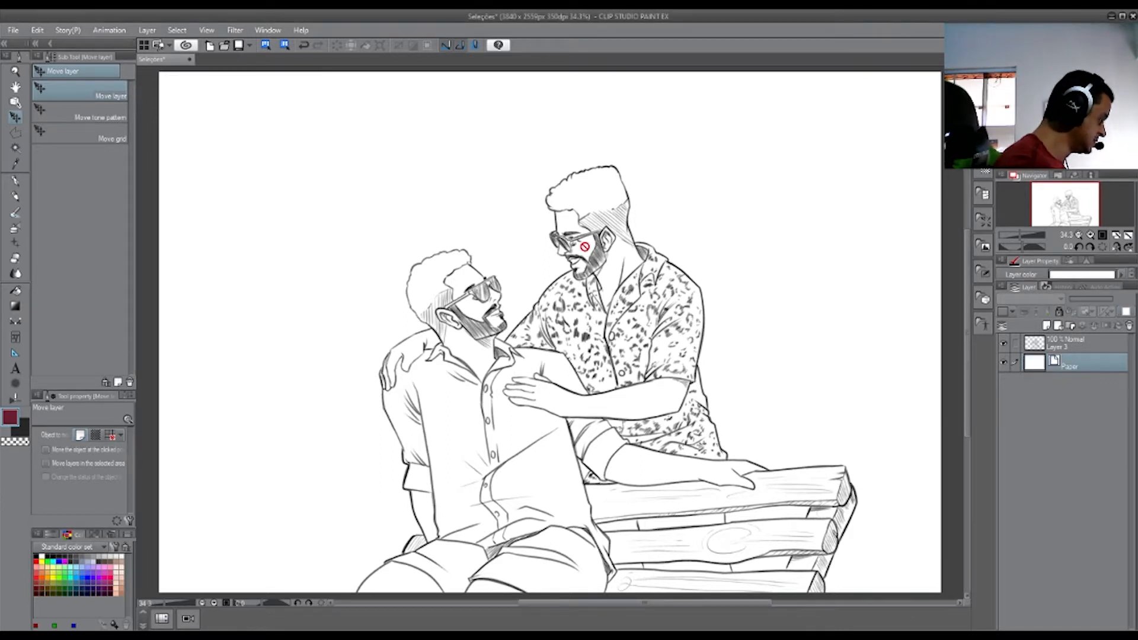
click(1046, 326)
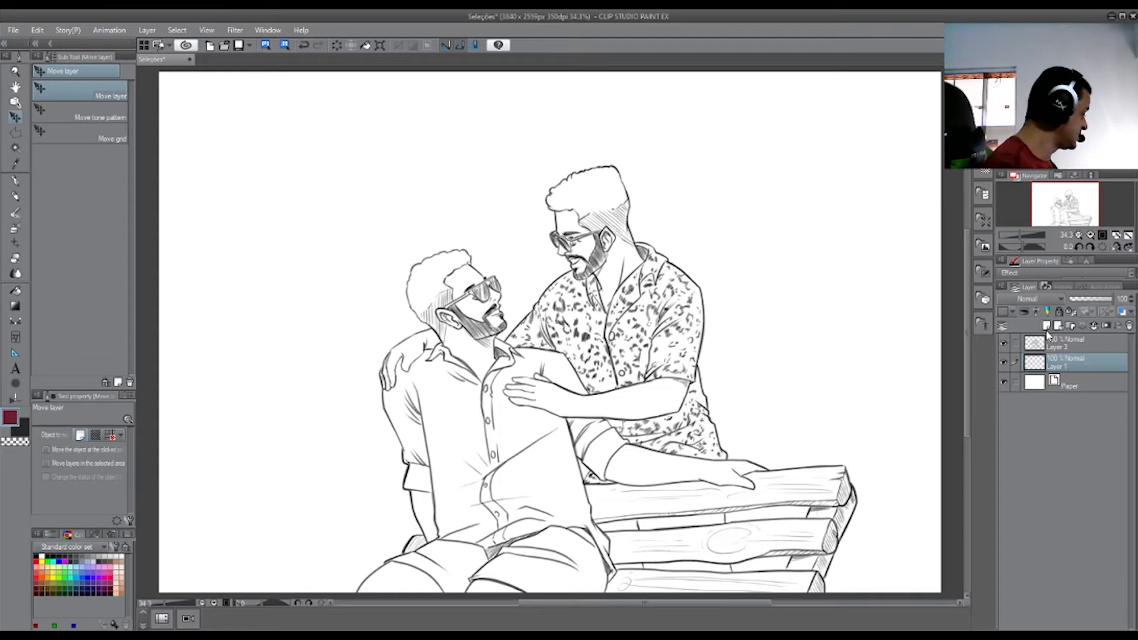
Select the empty background around the two figures from the Layer 3 line art, using Auto select with Selection for referred layers.
click(13, 134)
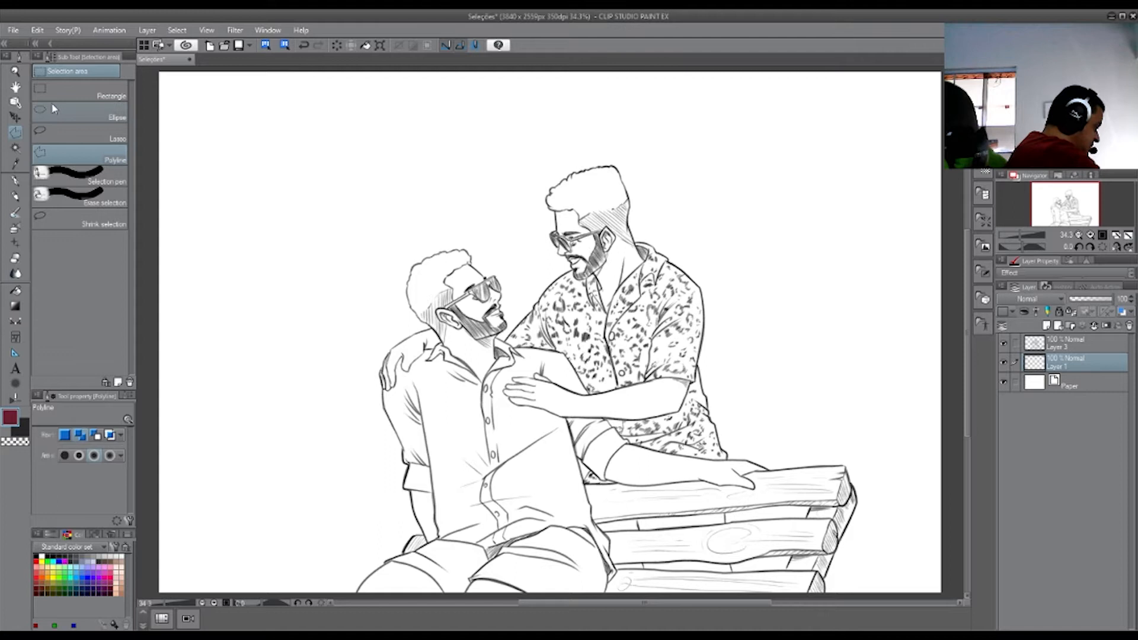
click(16, 147)
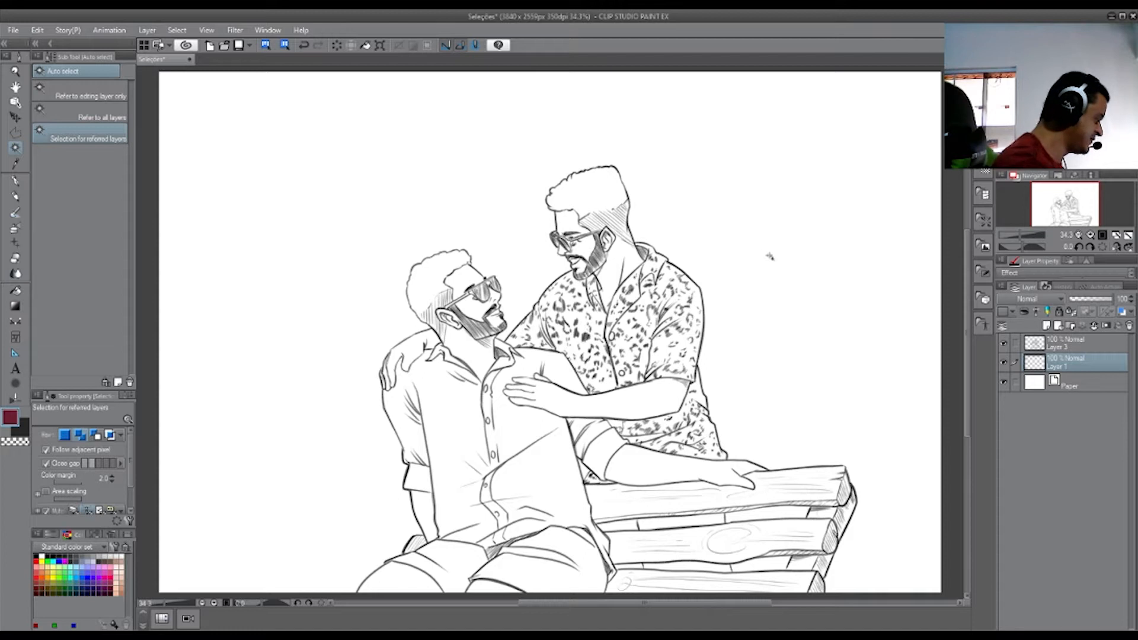
key(ctrl+a)
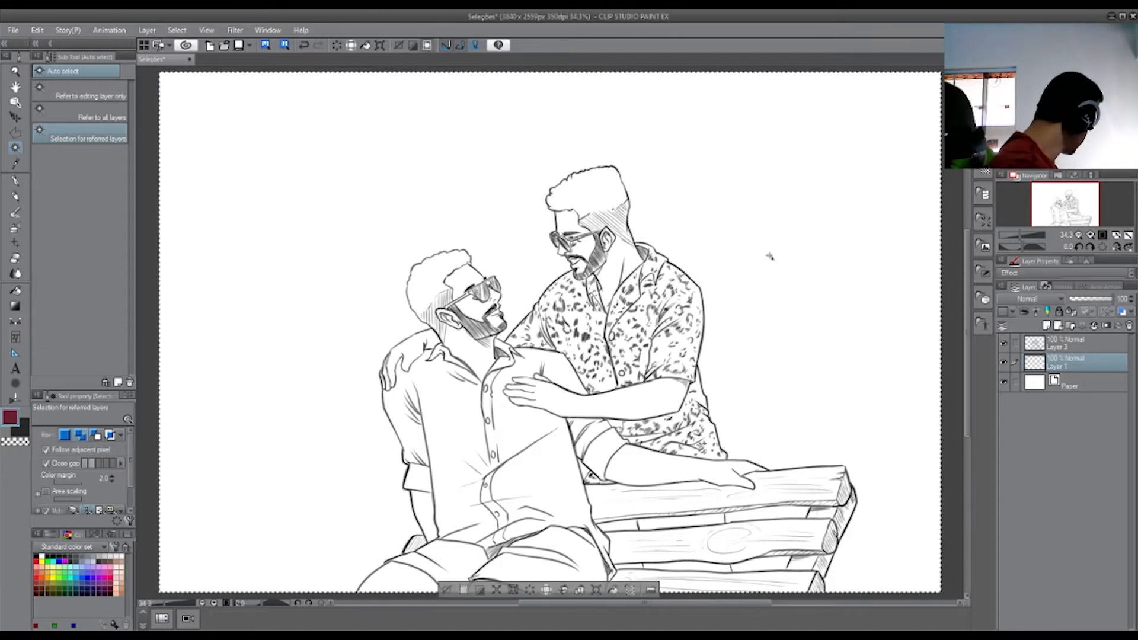
key(ctrl+d)
click(1034, 343)
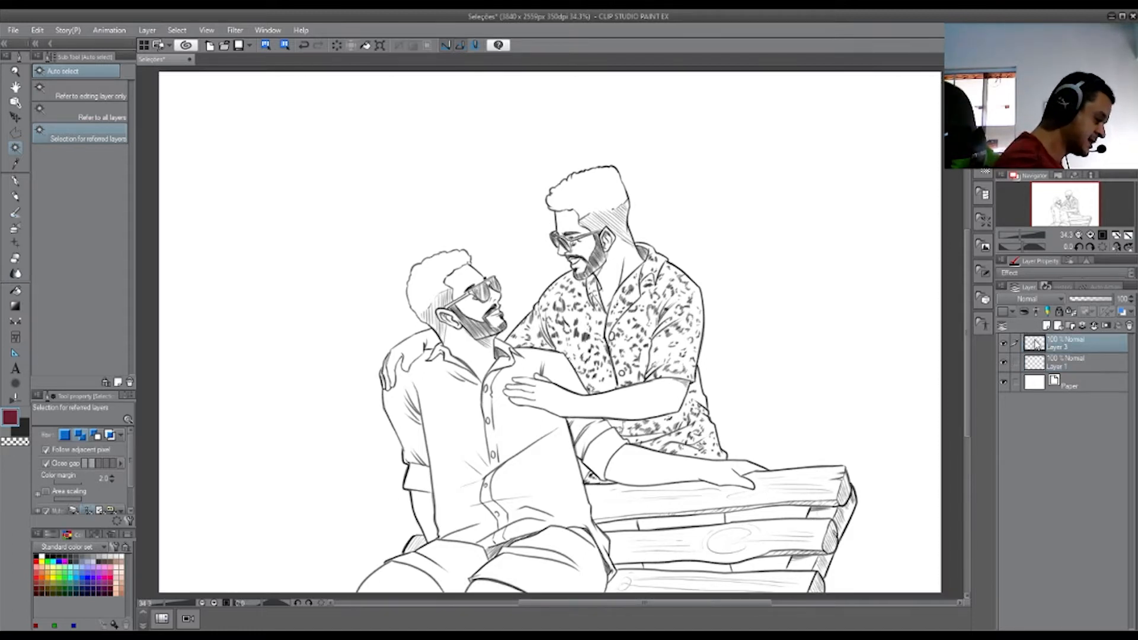
click(726, 311)
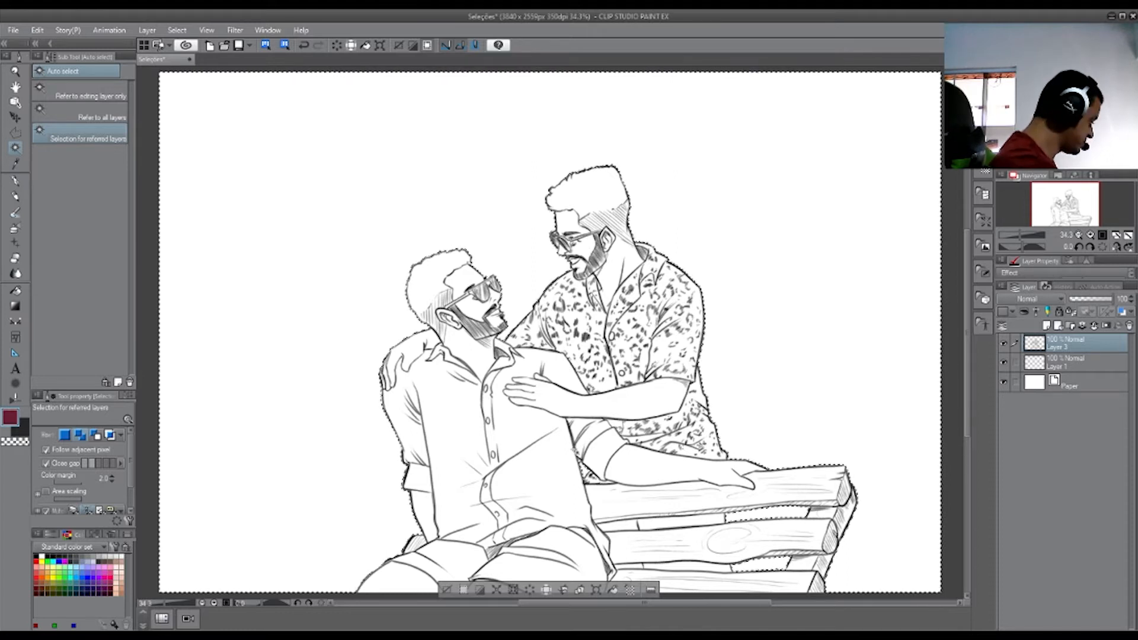
Examine up close how the selection border follows the line art around the seated man's head and glasses.
scroll(471, 255, up, 2)
scroll(464, 263, up, 3)
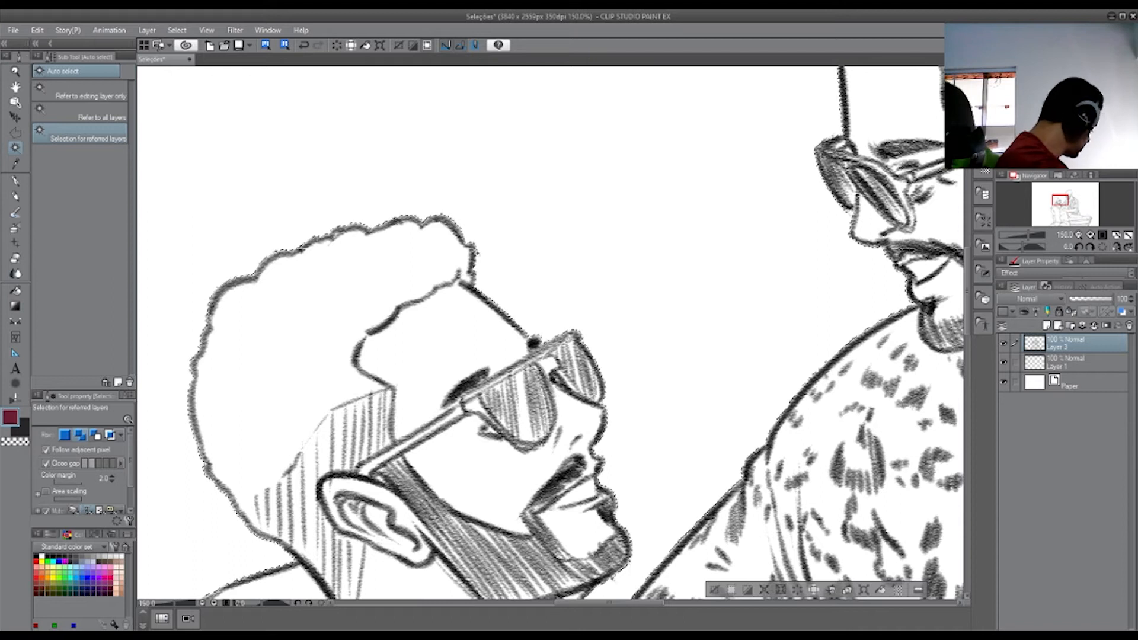
scroll(473, 251, up, 3)
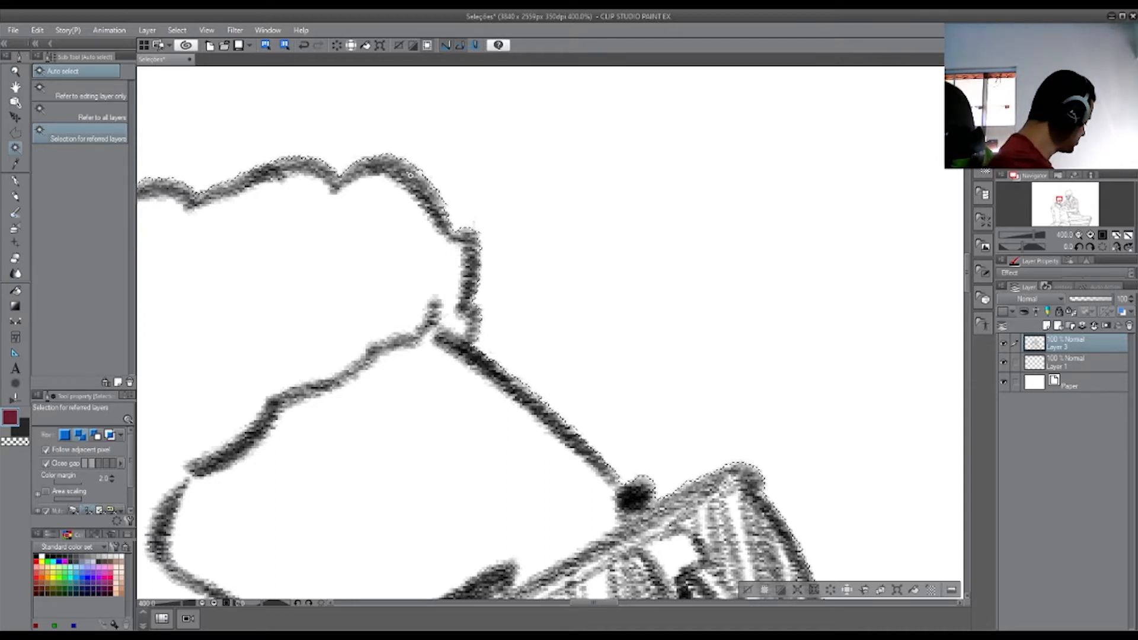
scroll(410, 176, down, 3)
scroll(409, 171, down, 2)
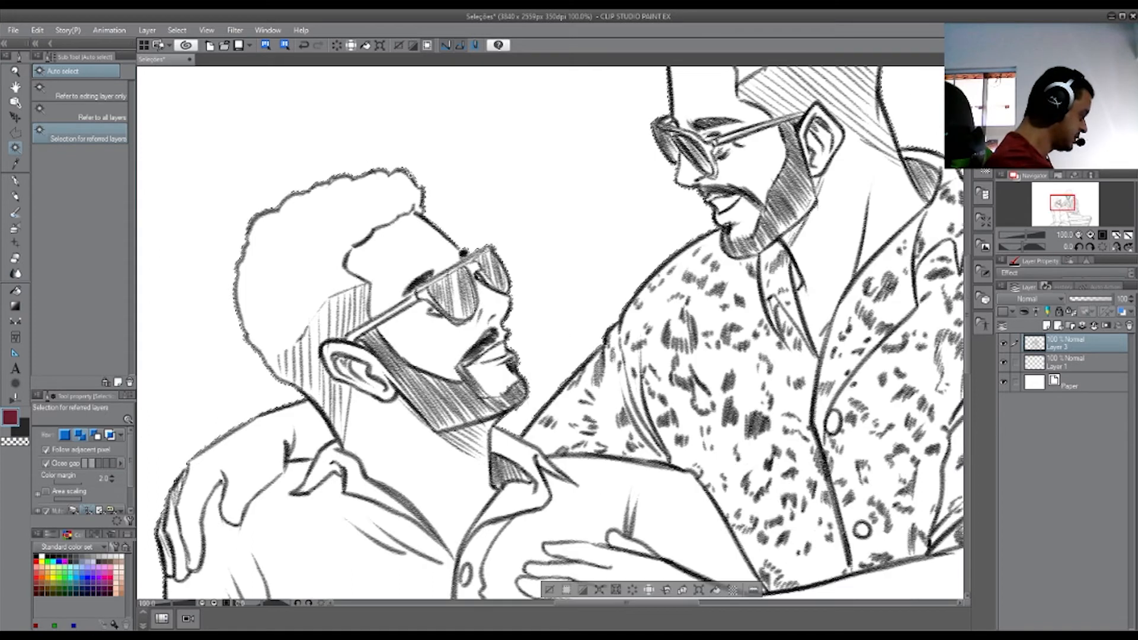
drag(968, 301, 968, 280)
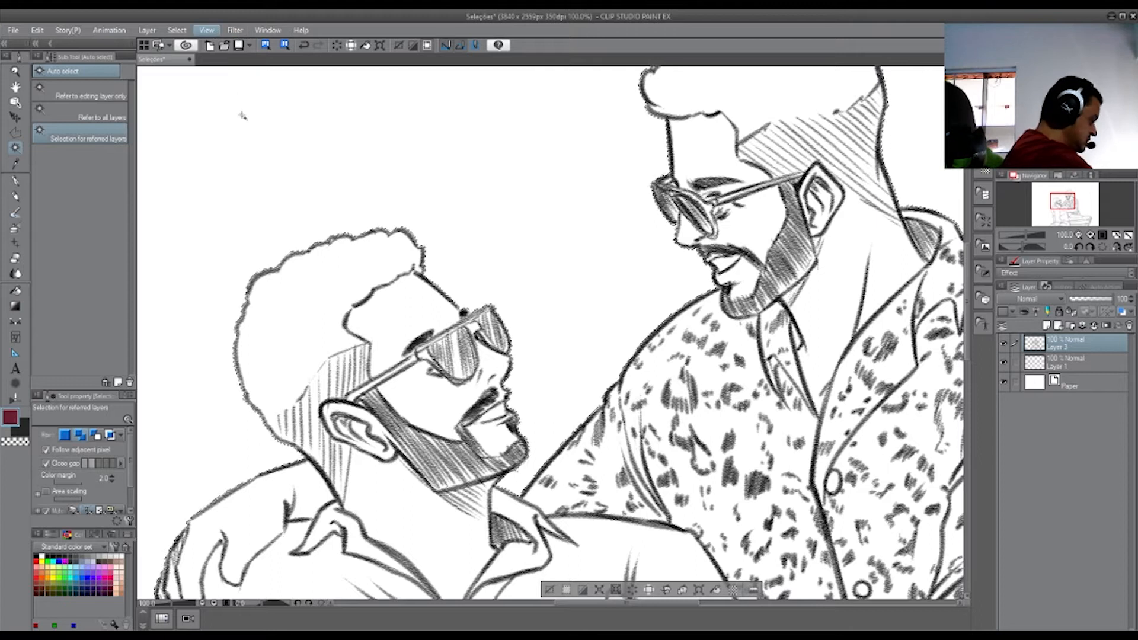
key(ctrl+0)
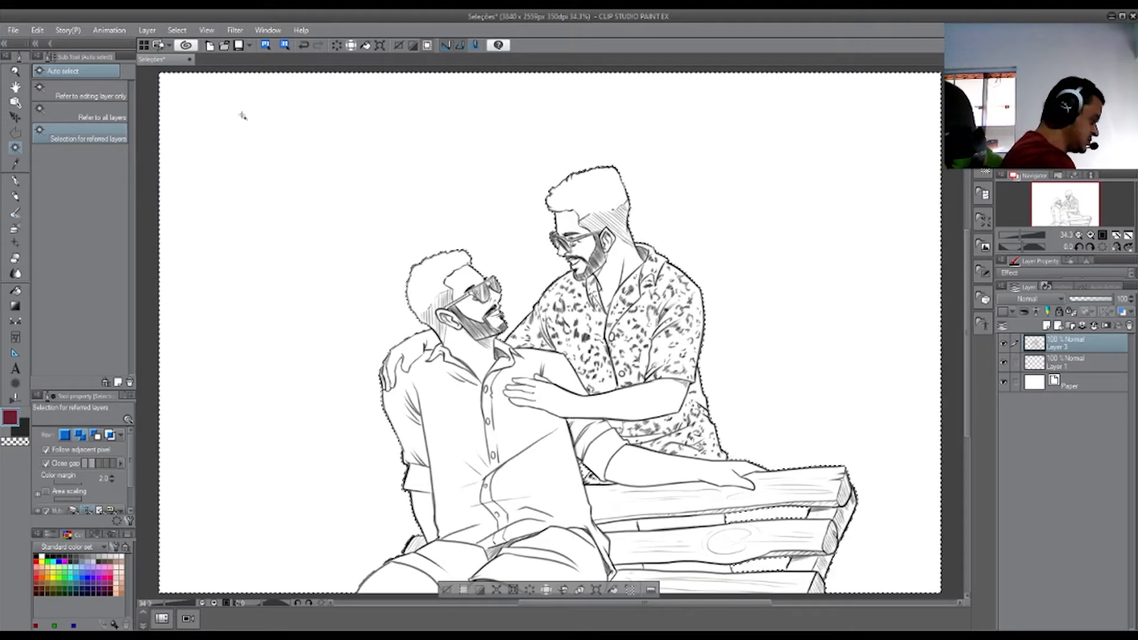
Expand the background selection by 2 px and check its border along the seated man's hair outline.
click(178, 34)
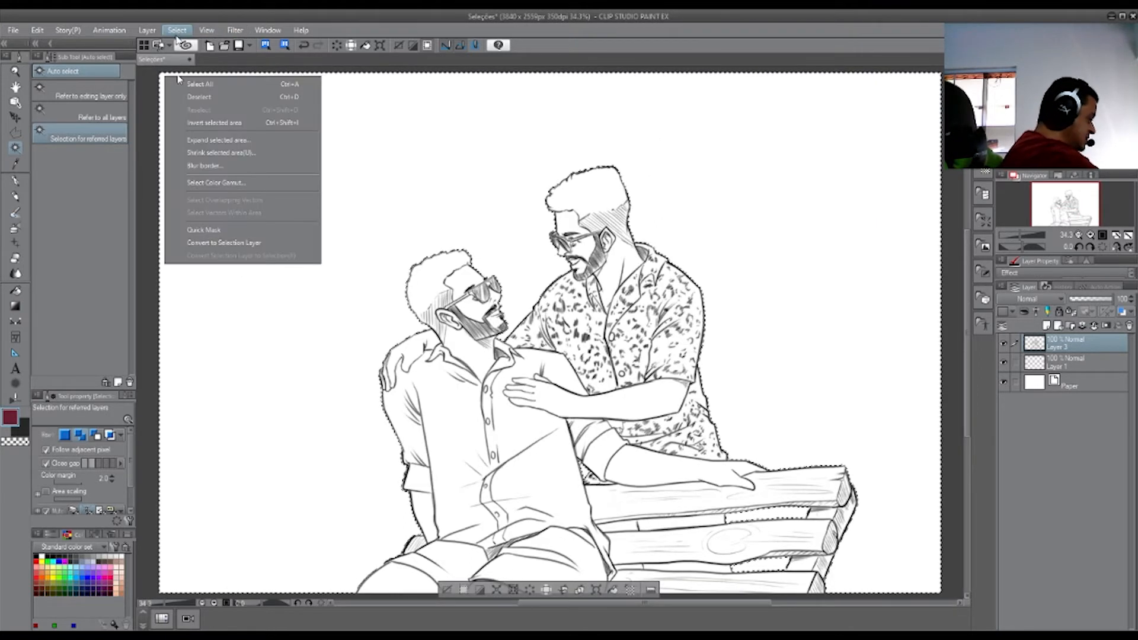
click(241, 141)
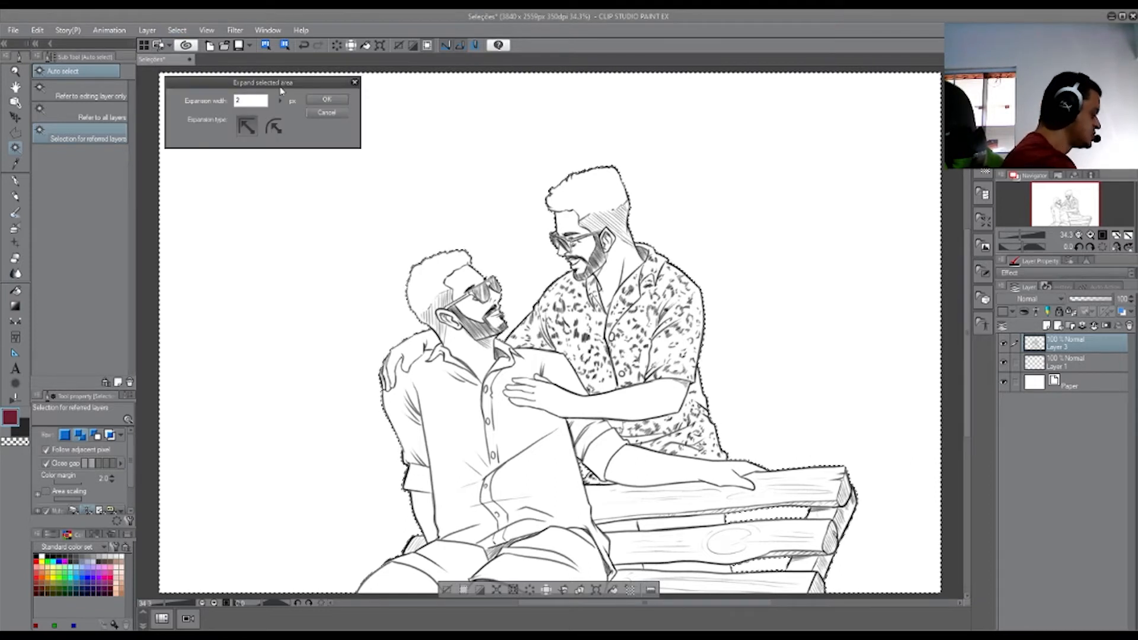
click(326, 101)
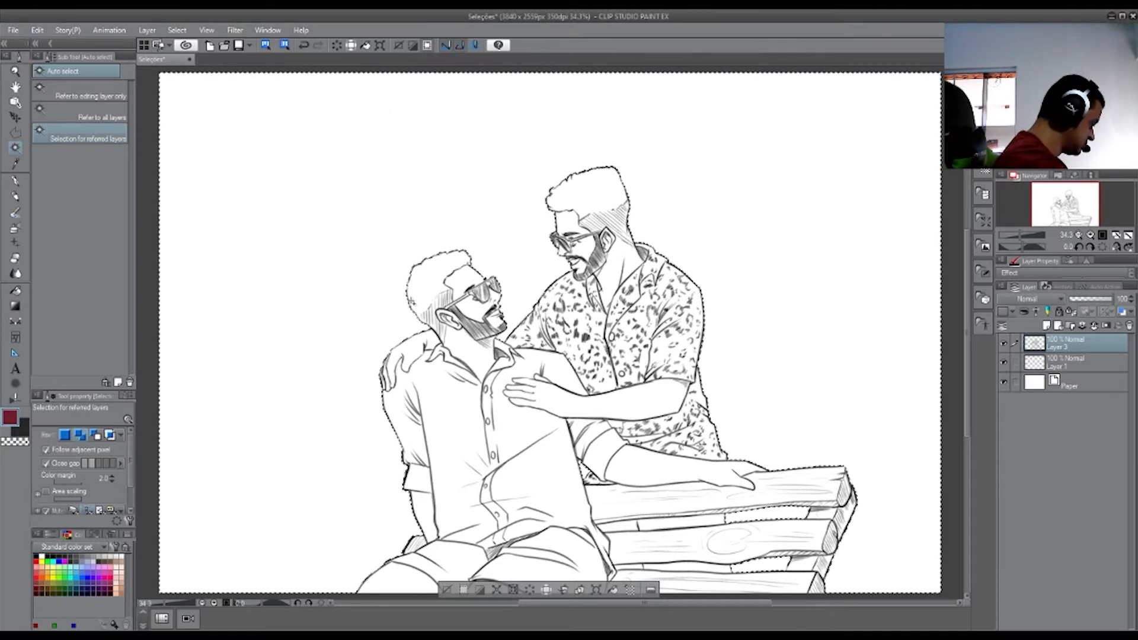
scroll(415, 311, up, 10)
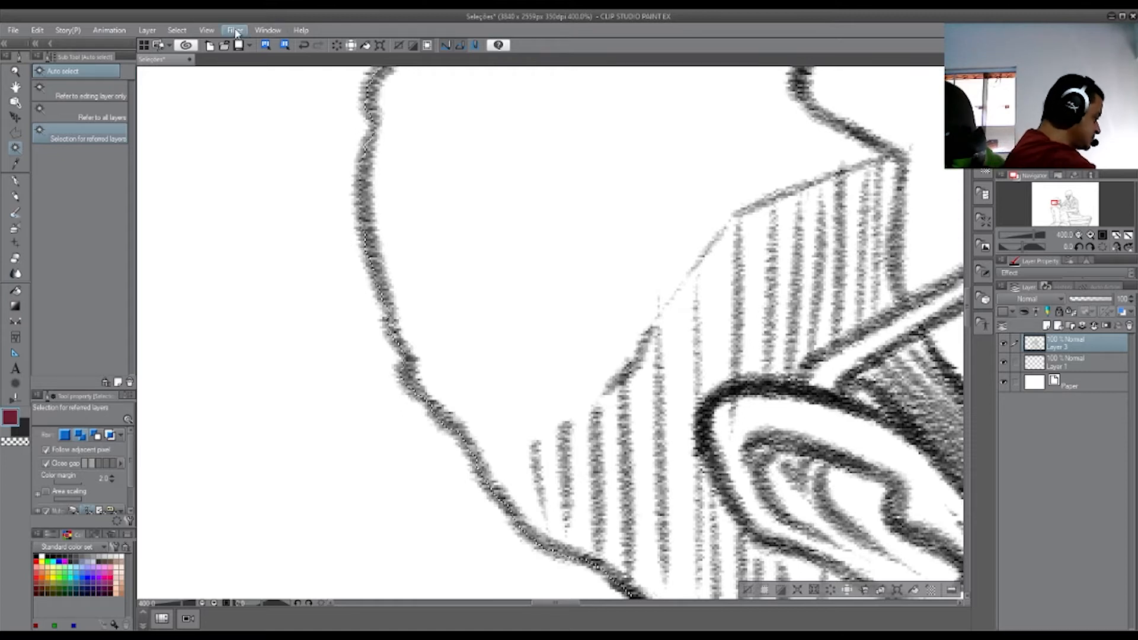
click(207, 29)
click(199, 148)
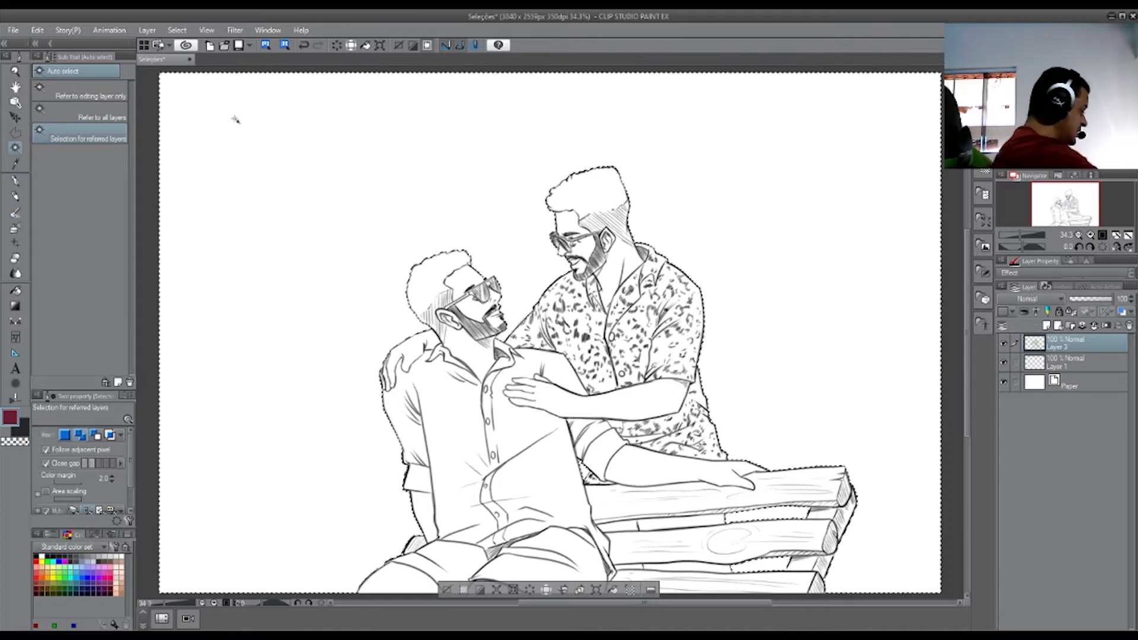
Invert the selected area so that it covers the two figures and the bench instead of the background.
click(148, 31)
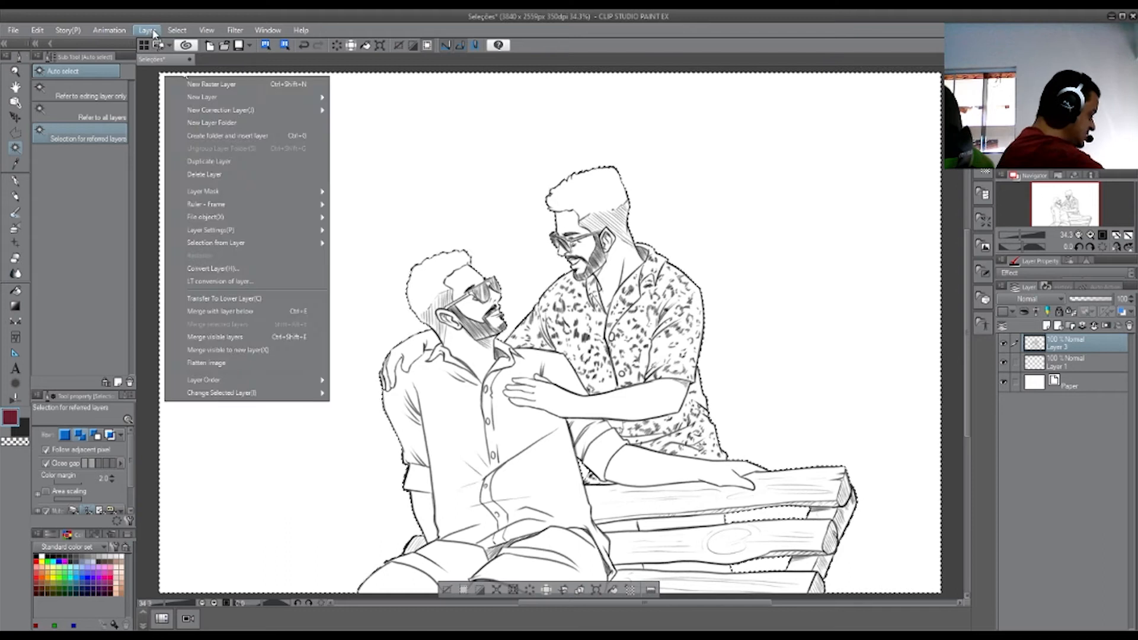
mouse_move(176, 33)
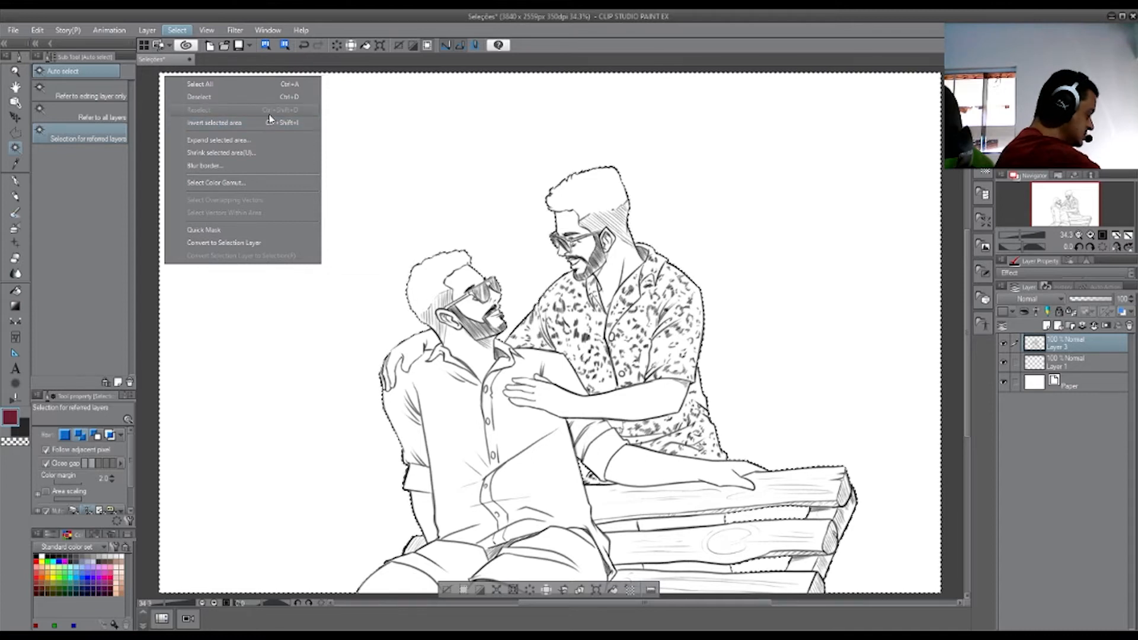
click(265, 19)
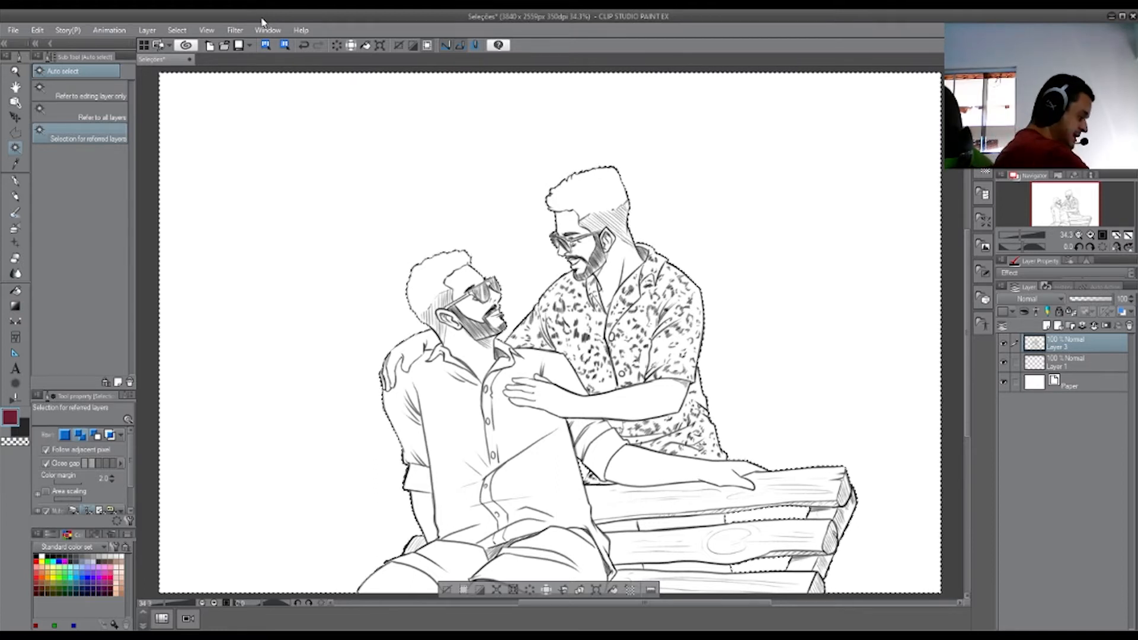
key(ctrl+shift+i)
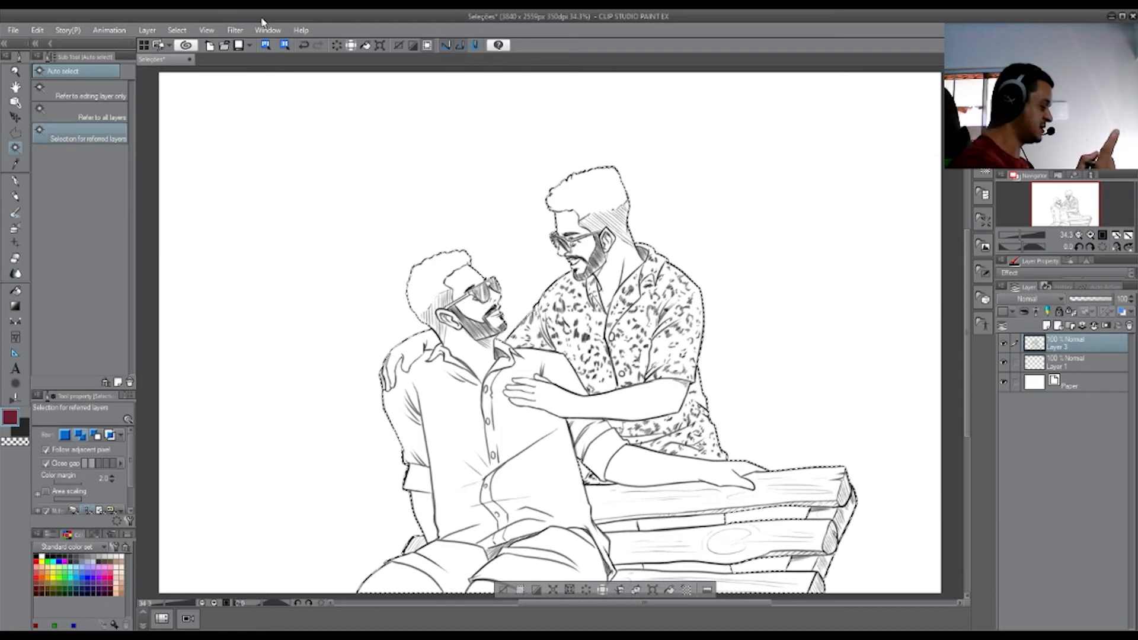
Paint the selected figures and bench solid dark grey on Layer 1 using the G-pen at brush size 1700, and deselect.
click(1036, 368)
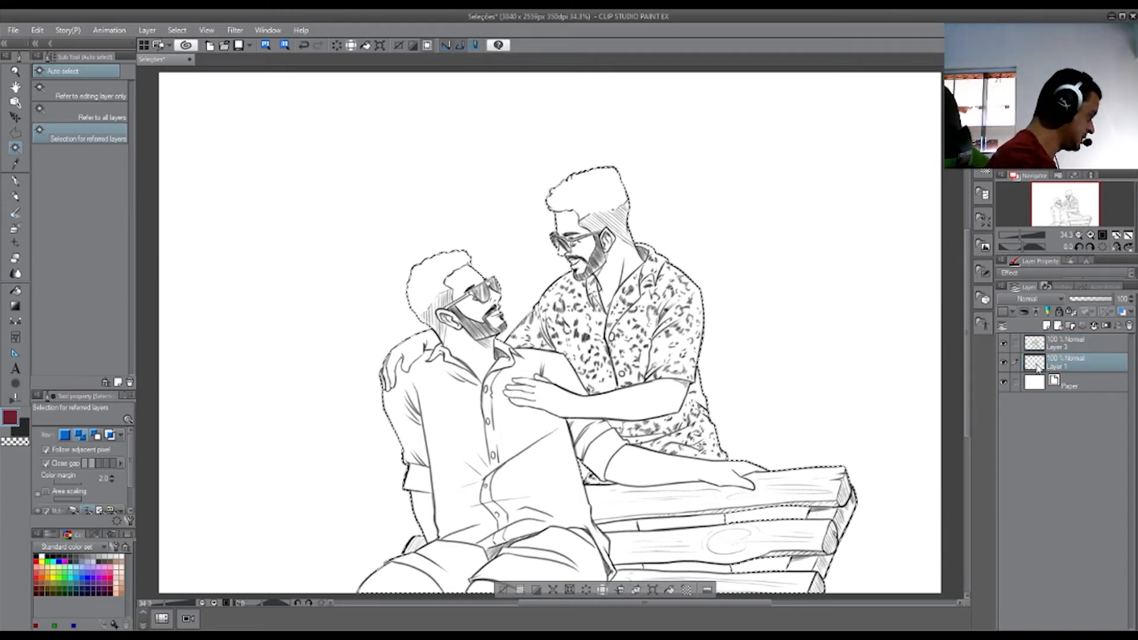
click(16, 181)
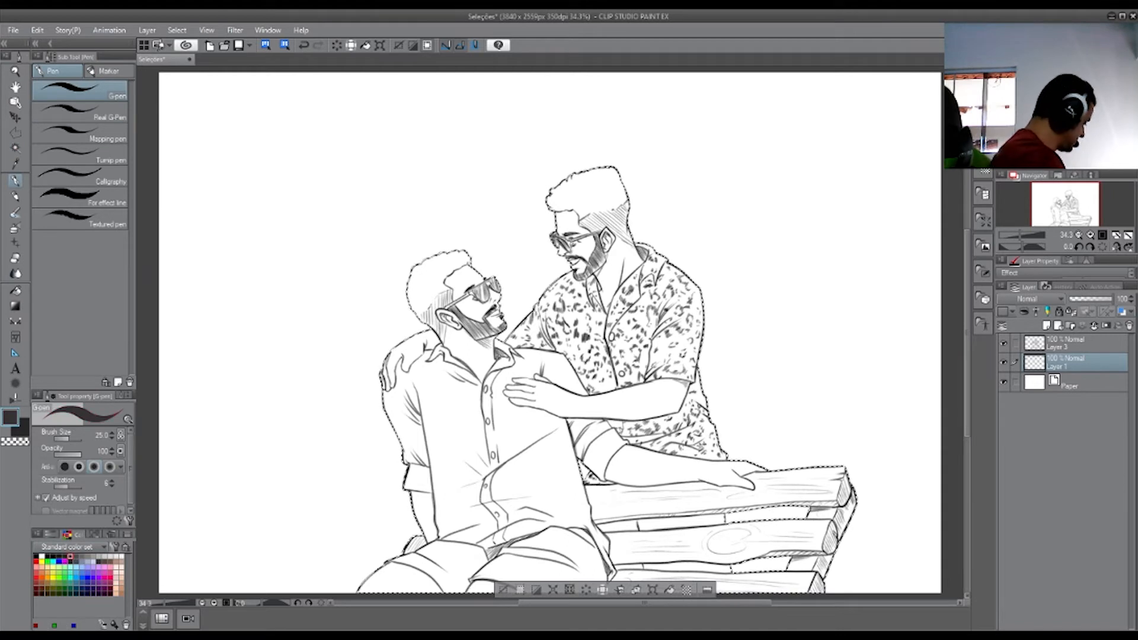
key(bracketright)
key(bracketright)
key(bracketright)
key(bracketright)
key(bracketright)
key(bracketright)
key(bracketright)
key(bracketright)
key(bracketright)
key(bracketright)
key(bracketright)
key(bracketright)
key(bracketright)
key(bracketright)
key(bracketright)
key(bracketright)
key(bracketright)
mouse_move(503, 353)
mouse_down()
mouse_move(501, 298)
mouse_move(648, 316)
mouse_move(761, 559)
mouse_move(587, 533)
mouse_move(427, 625)
mouse_move(622, 381)
mouse_move(437, 348)
mouse_move(570, 567)
mouse_move(802, 470)
mouse_move(510, 320)
mouse_move(534, 312)
mouse_move(536, 598)
mouse_move(631, 598)
mouse_up()
click(76, 556)
mouse_move(423, 424)
mouse_down()
mouse_move(556, 232)
mouse_move(629, 382)
mouse_move(503, 591)
mouse_move(877, 527)
mouse_move(609, 553)
mouse_move(584, 198)
mouse_move(407, 599)
mouse_move(826, 602)
mouse_move(436, 578)
mouse_move(660, 256)
mouse_move(833, 566)
mouse_move(747, 597)
mouse_up()
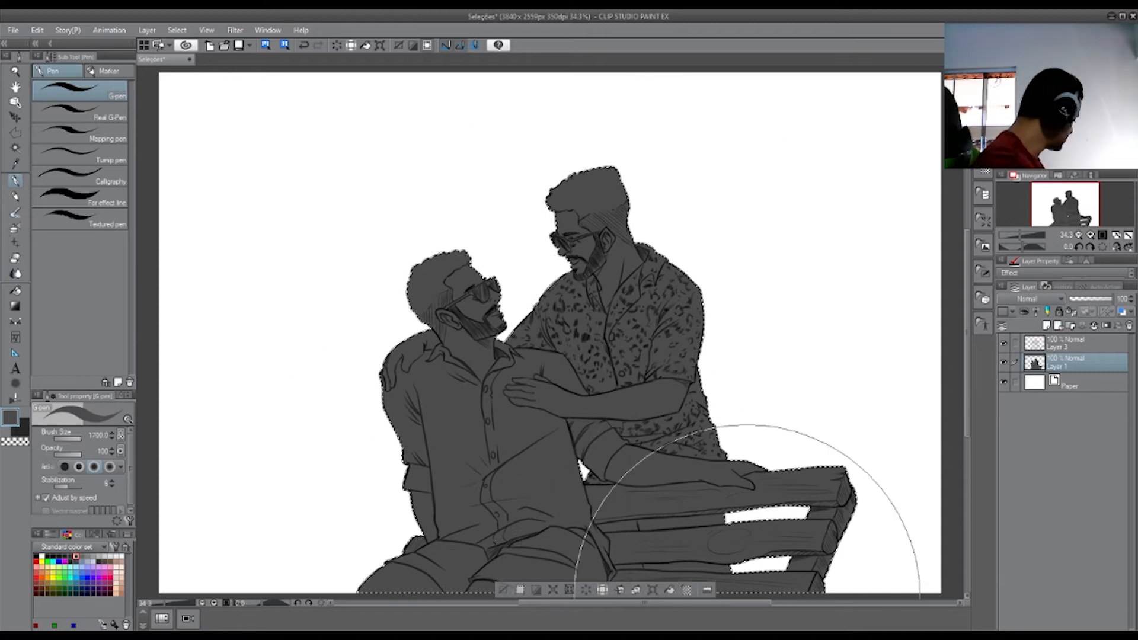
key(ctrl+d)
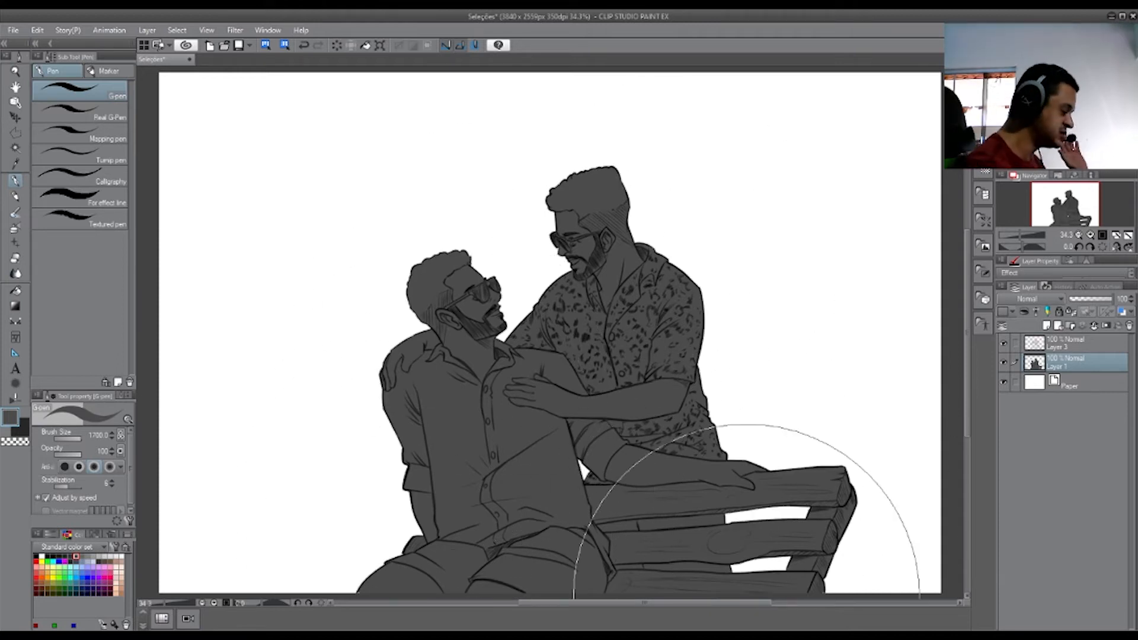
Reduce the G-pen brush size to 120.
key(bracketleft)
key(bracketleft)
key(bracketleft)
key(bracketleft)
key(bracketleft)
key(bracketleft)
key(bracketleft)
key(bracketleft)
key(bracketleft)
key(bracketleft)
key(bracketleft)
key(bracketleft)
key(bracketleft)
key(bracketleft)
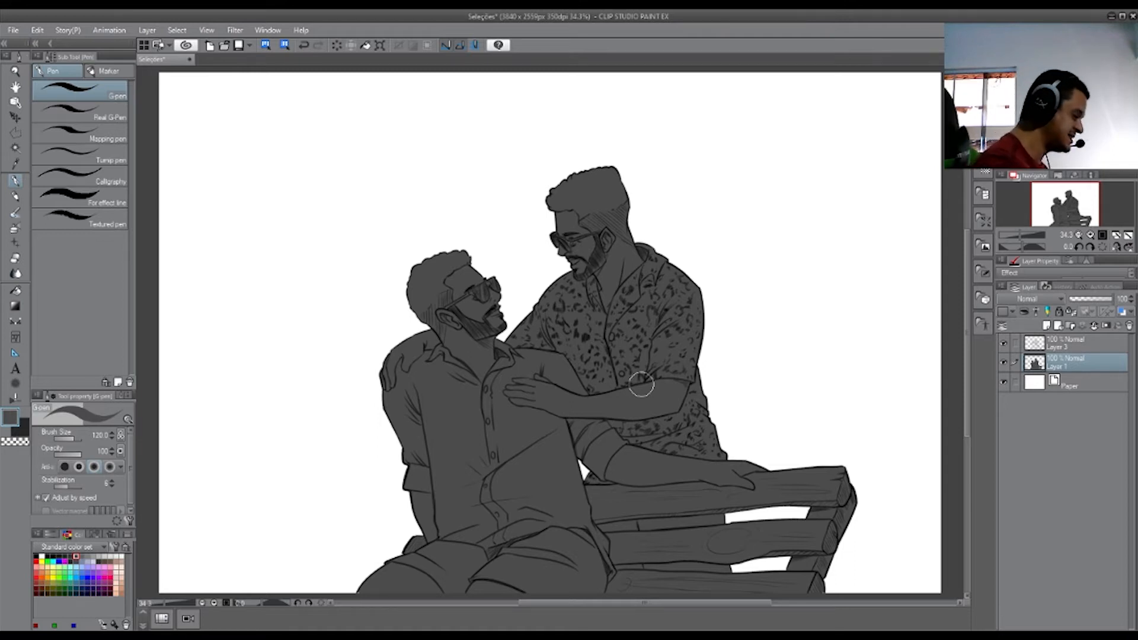
Add a new raster layer above the grey silhouette on Layer 1 and hide the silhouette.
click(1046, 327)
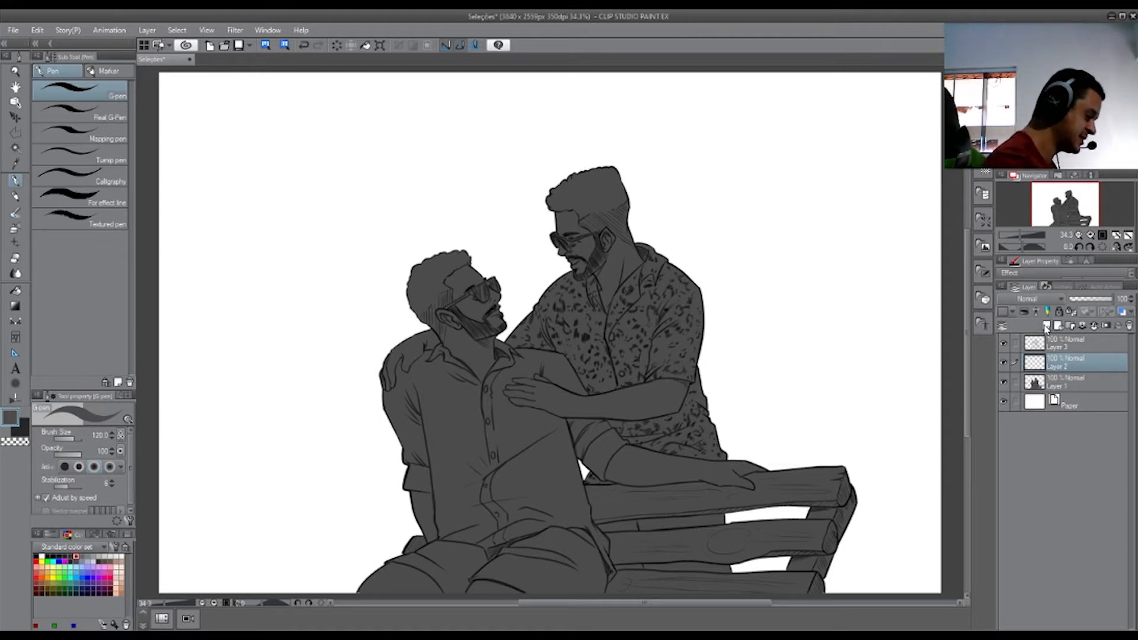
click(1003, 381)
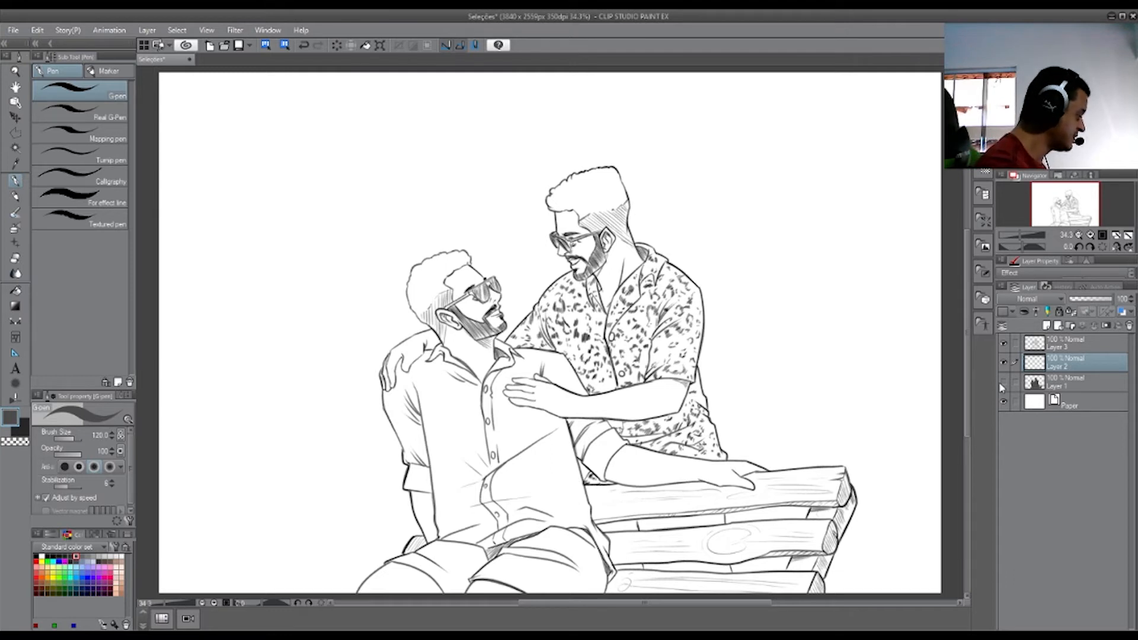
Draw a roughly circular lasso selection in the empty area above the seated man.
click(16, 131)
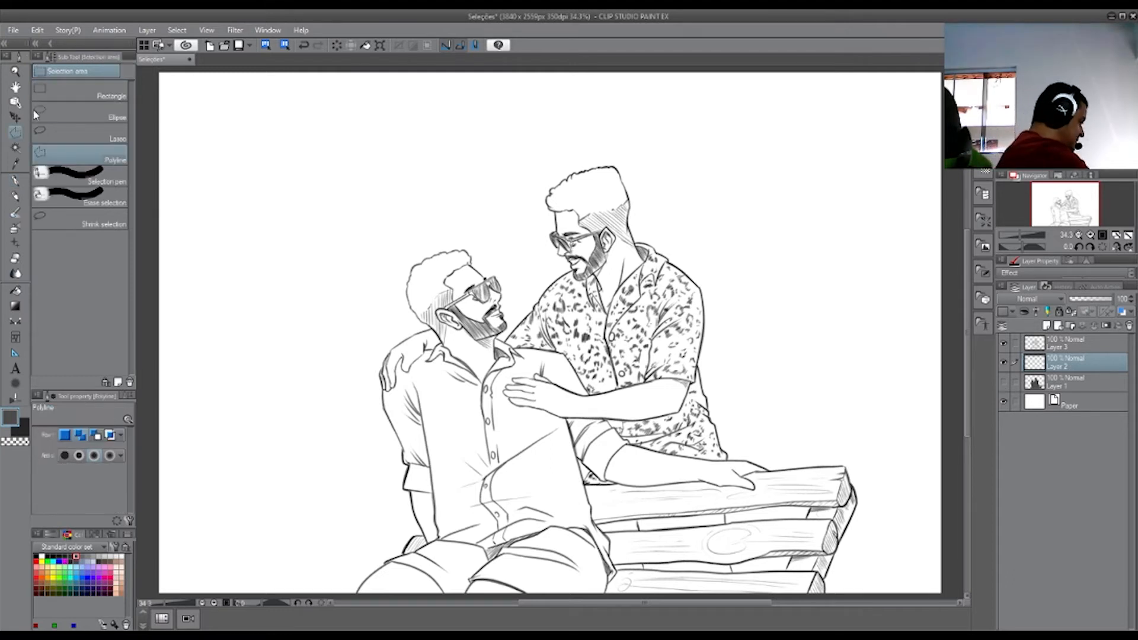
click(54, 136)
mouse_move(273, 171)
mouse_down()
mouse_move(402, 225)
mouse_move(265, 193)
mouse_up()
Paint blue G-pen strokes inside the circular selection on Layer 2, and deselect.
key(p)
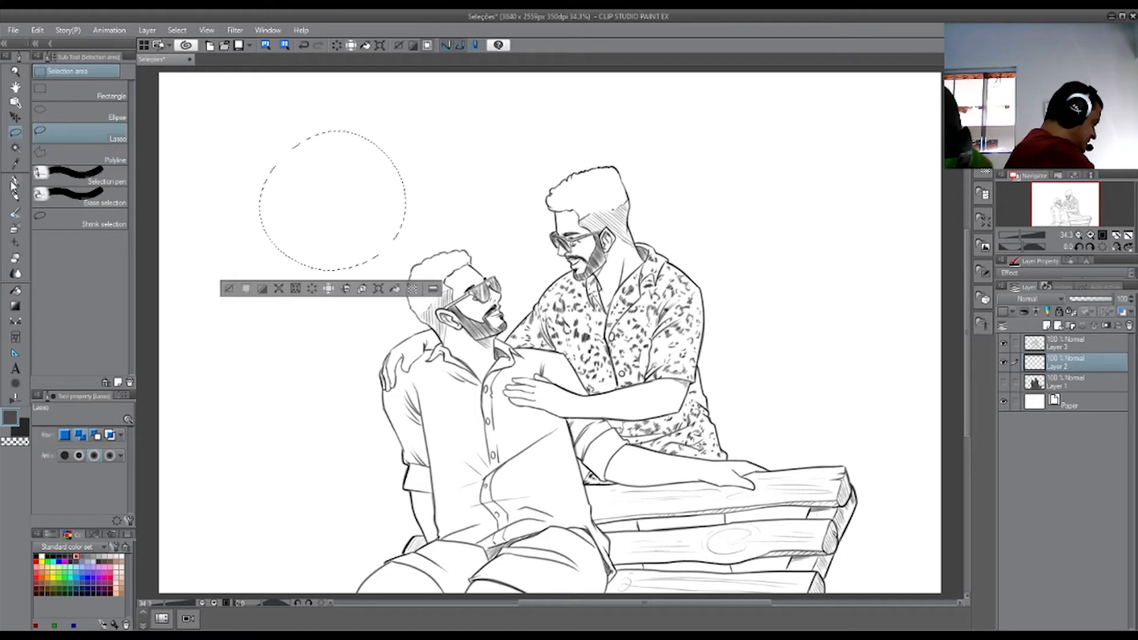
click(89, 576)
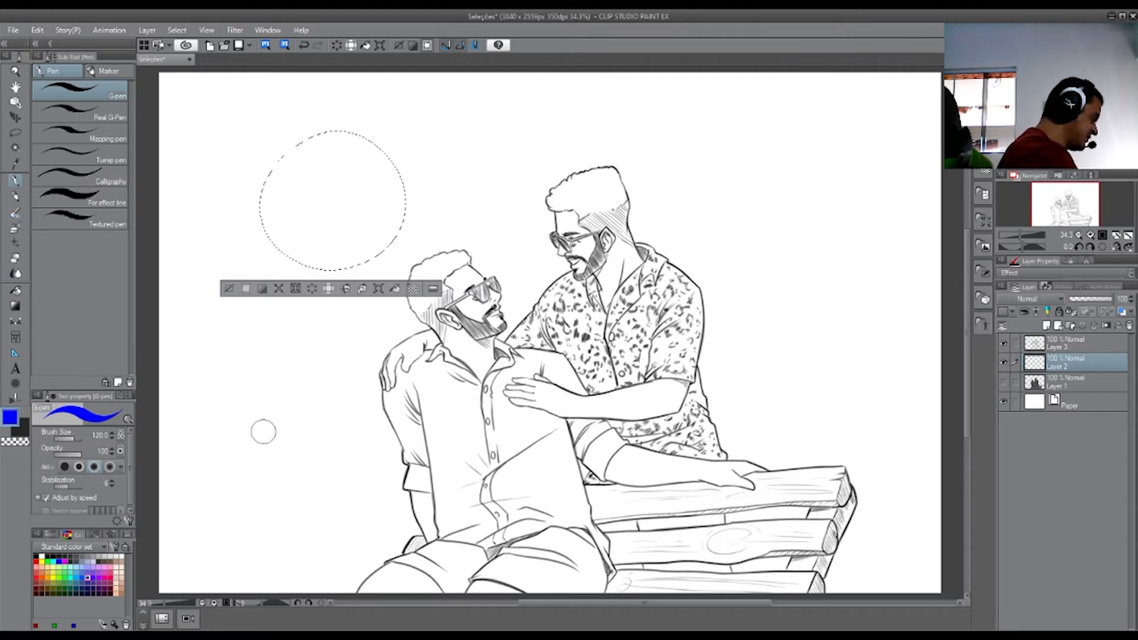
drag(285, 337, 517, 95)
mouse_move(291, 265)
mouse_down()
mouse_move(367, 142)
mouse_move(380, 84)
mouse_up()
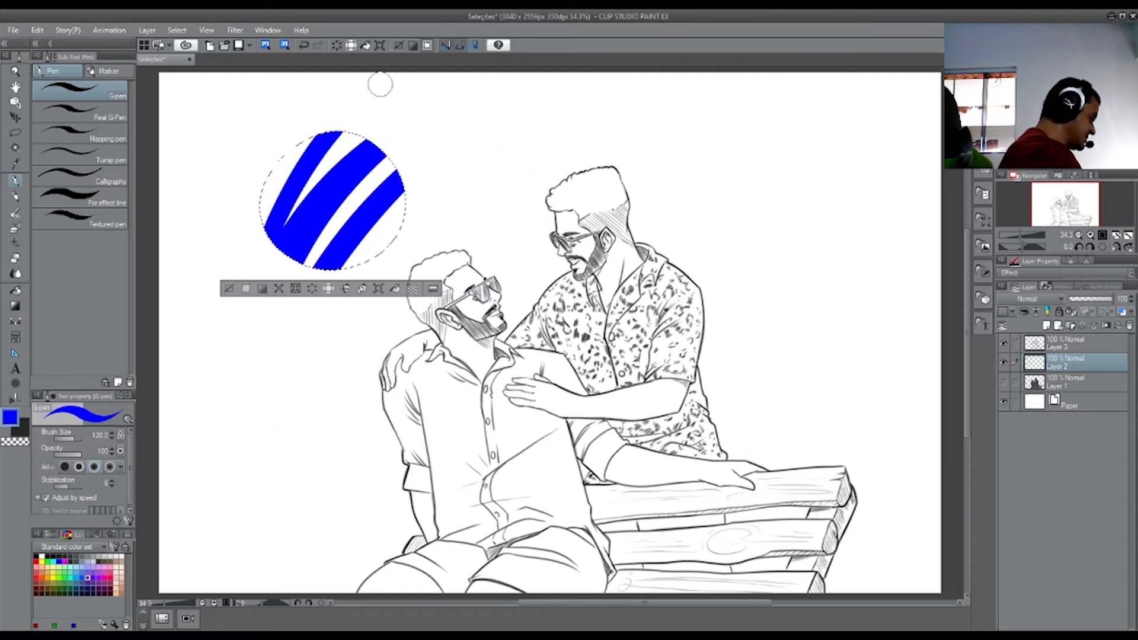
drag(264, 219, 314, 136)
drag(328, 255, 350, 130)
drag(349, 229, 388, 172)
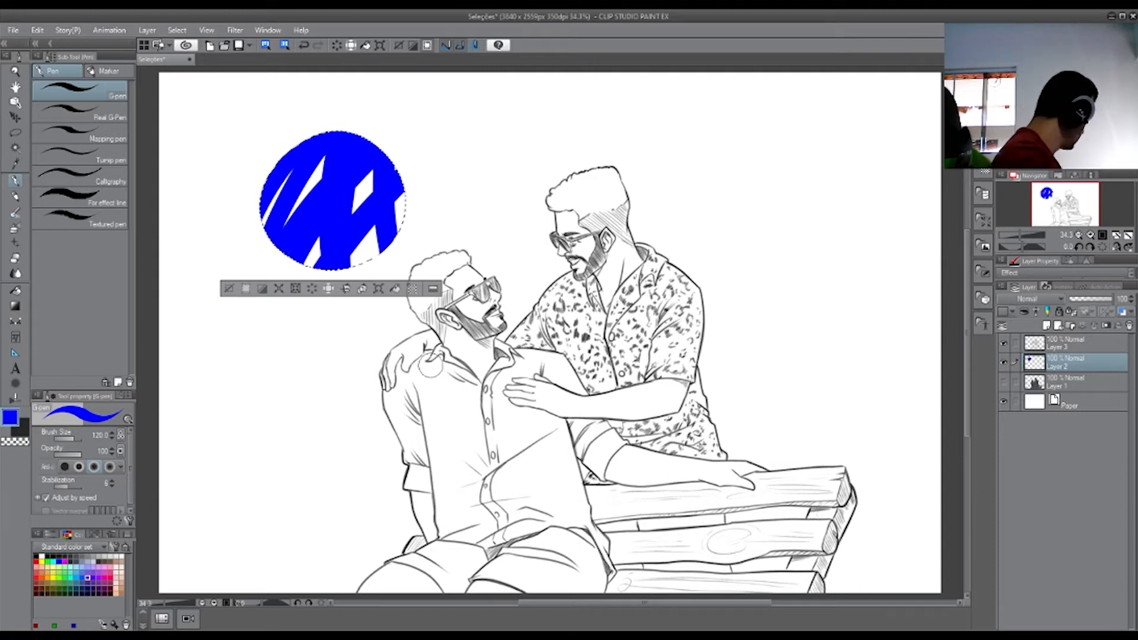
key(ctrl+d)
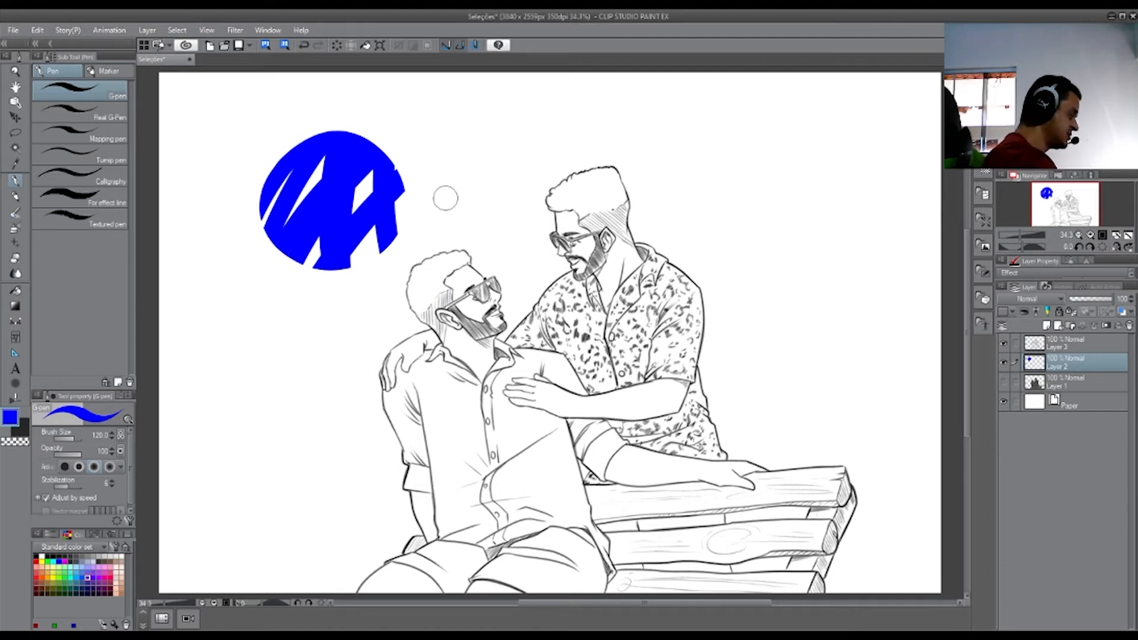
Scribble a blue stroke from the circle across the standing man, undo the blue painting, and clear the circular selection.
mouse_move(394, 134)
mouse_down()
mouse_move(391, 176)
mouse_move(438, 211)
mouse_move(495, 157)
mouse_move(545, 151)
mouse_move(639, 208)
mouse_move(567, 335)
mouse_up()
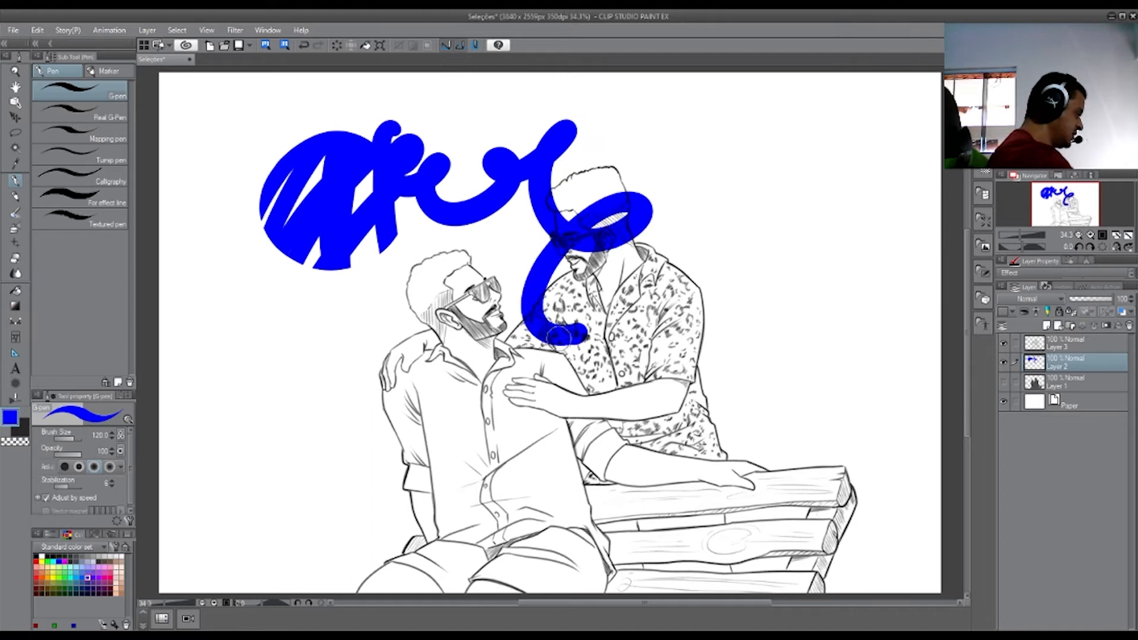
click(302, 45)
click(303, 46)
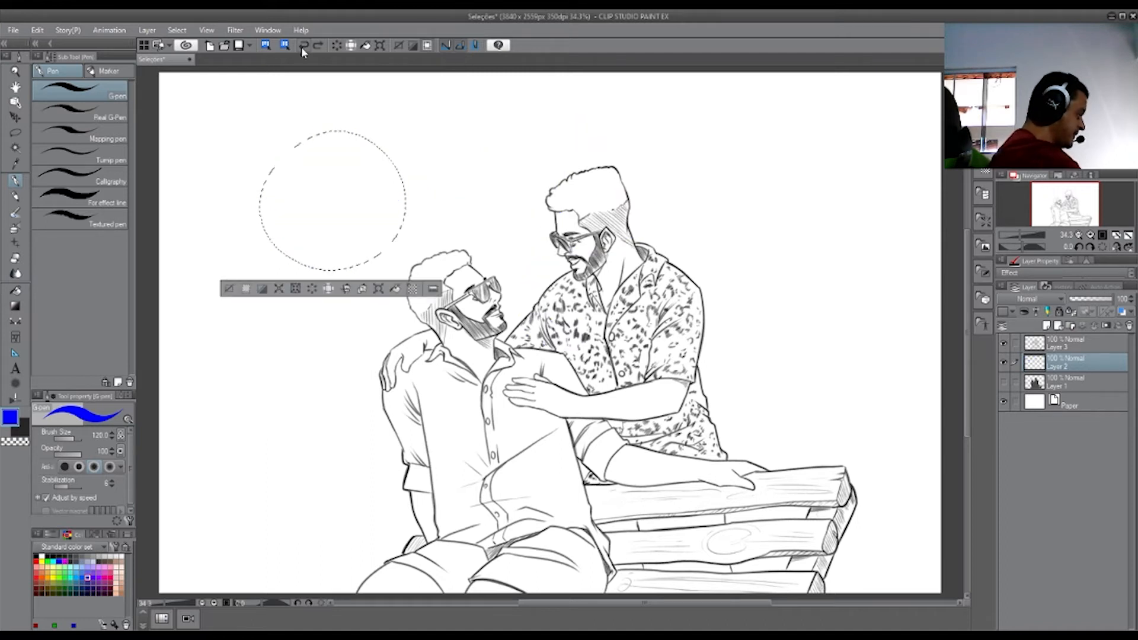
key(ctrl+d)
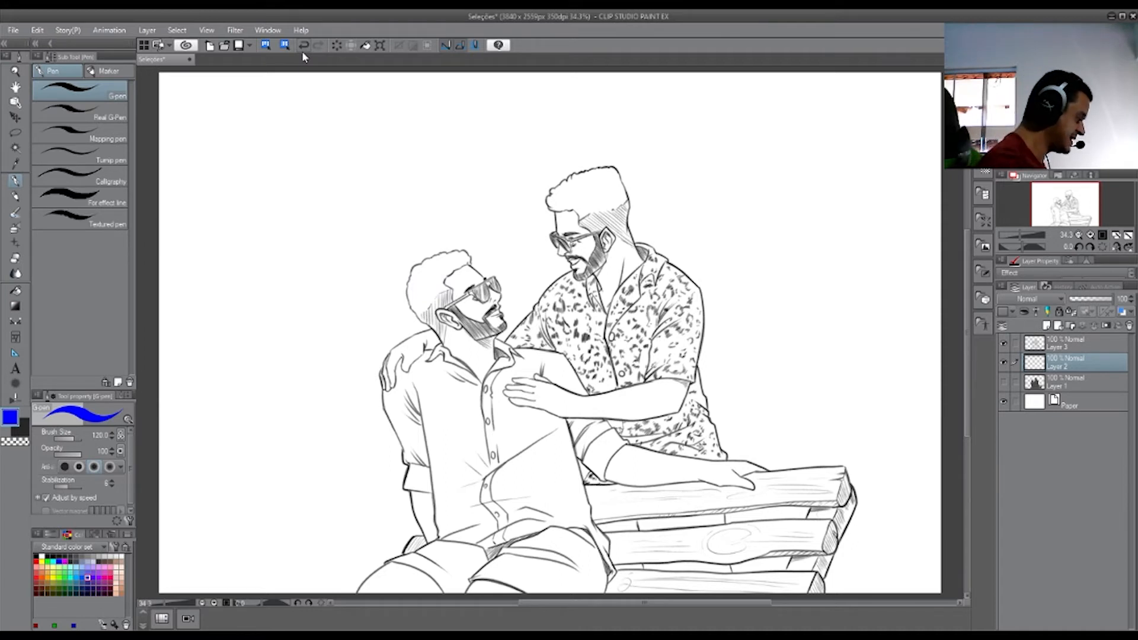
Try blue strokes along the standing man's outer sleeve without a selection, and undo them.
mouse_move(690, 389)
mouse_down()
mouse_move(702, 310)
mouse_move(688, 365)
mouse_move(693, 300)
mouse_move(622, 225)
mouse_move(608, 170)
mouse_move(557, 195)
mouse_up()
click(304, 45)
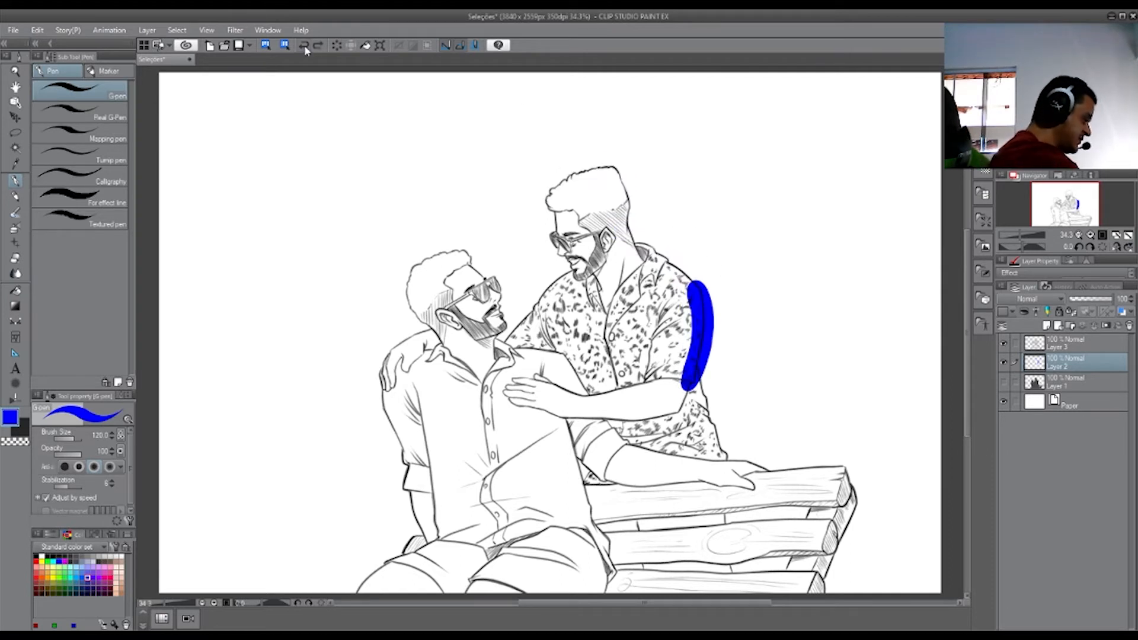
click(302, 47)
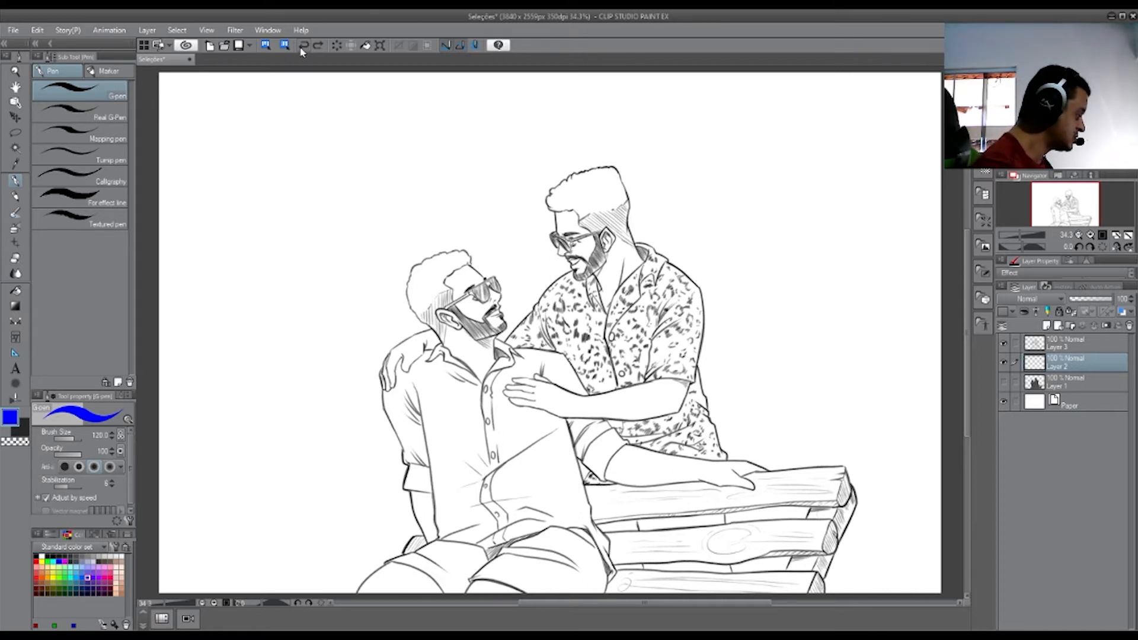
Load the silhouette on Layer 1 as a selection and make Layer 2 the active layer.
click(1036, 384)
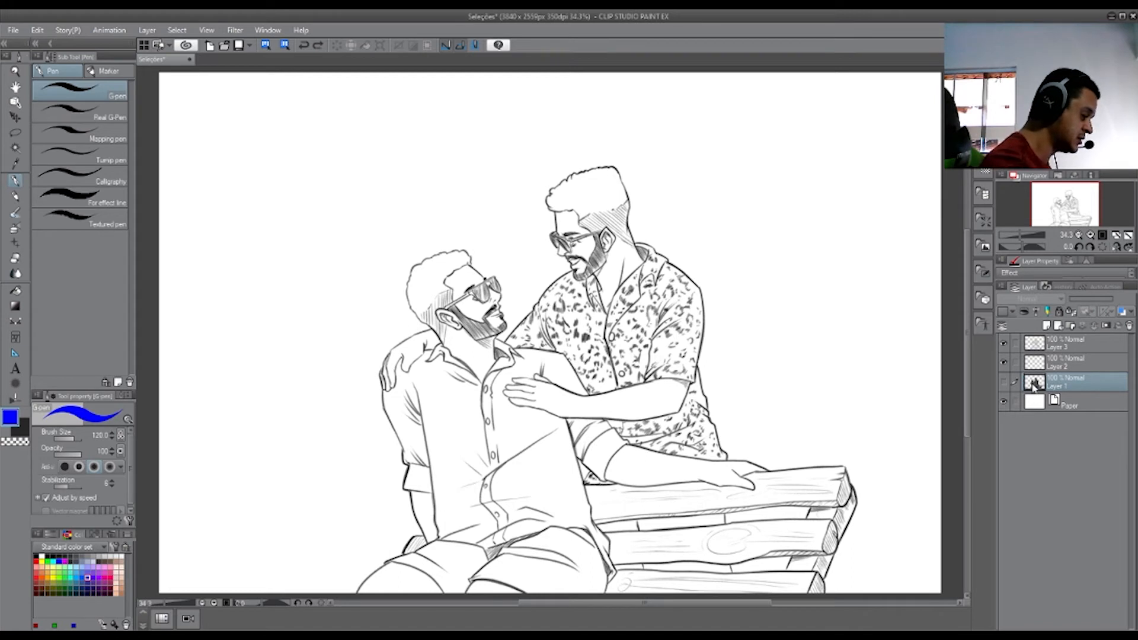
ctrl+click(1034, 384)
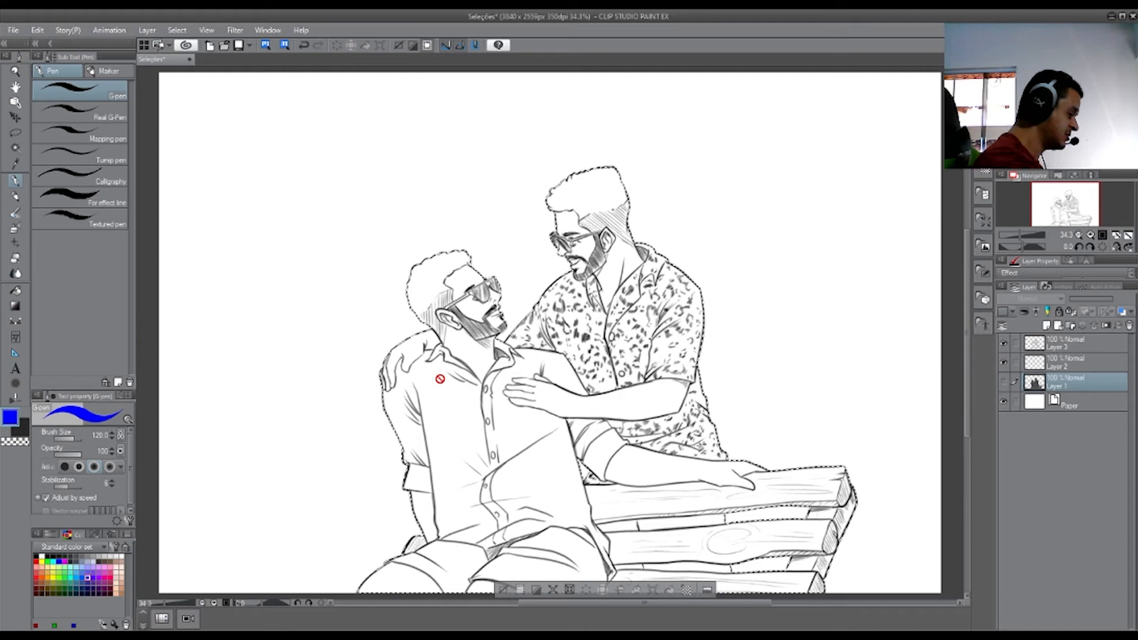
click(1039, 363)
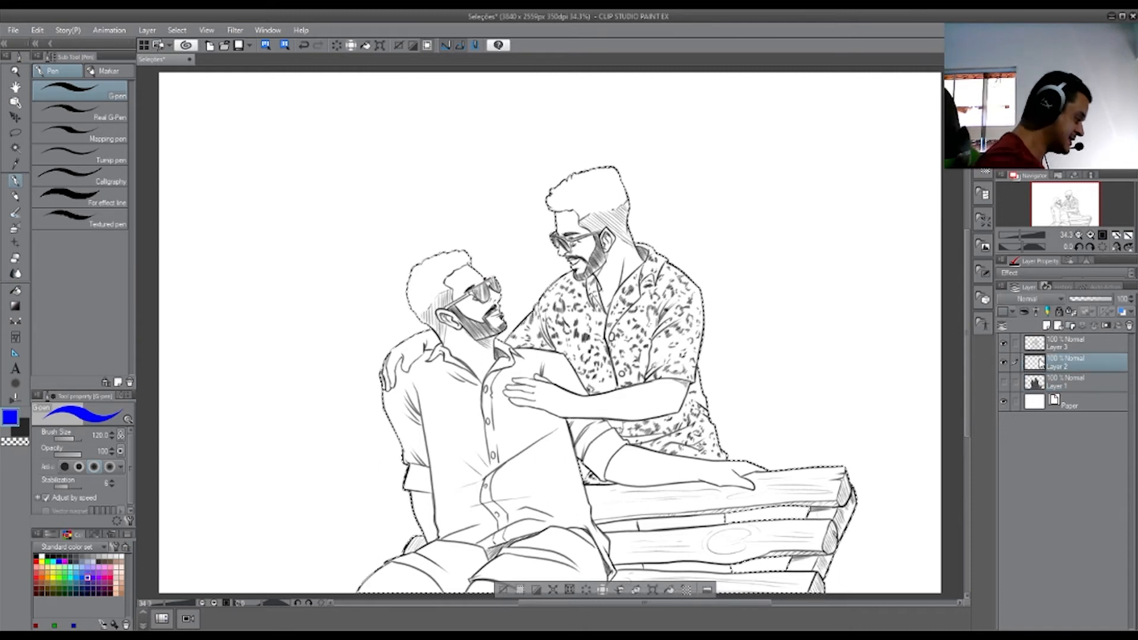
Try blue strokes along the standing man's sleeve within the silhouette selection, and undo them.
drag(660, 259, 700, 317)
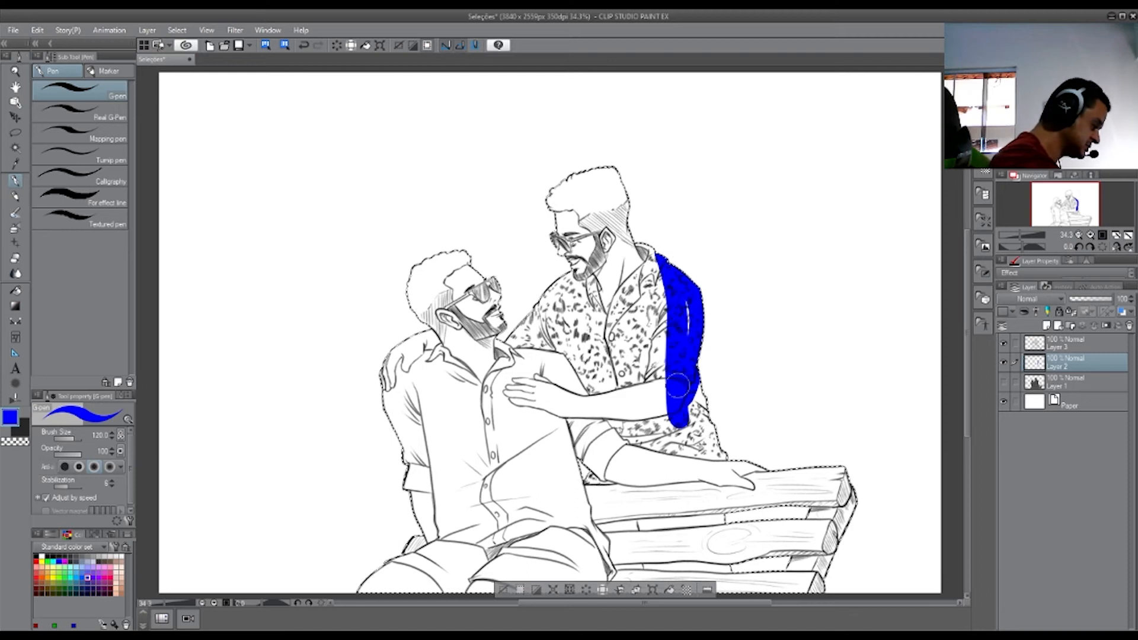
click(303, 47)
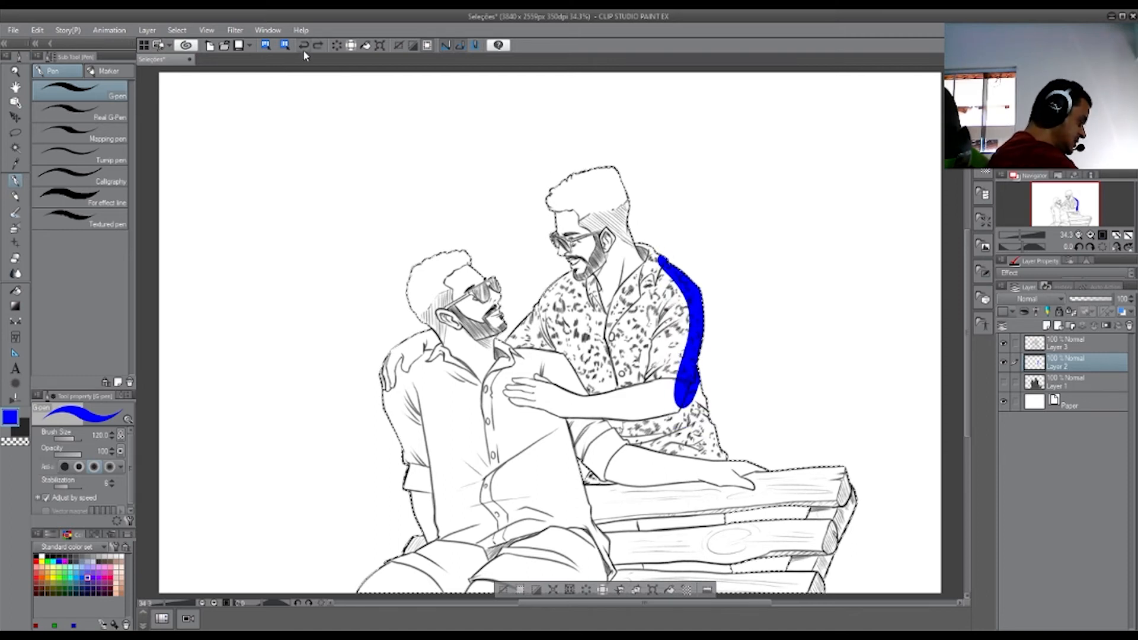
click(304, 48)
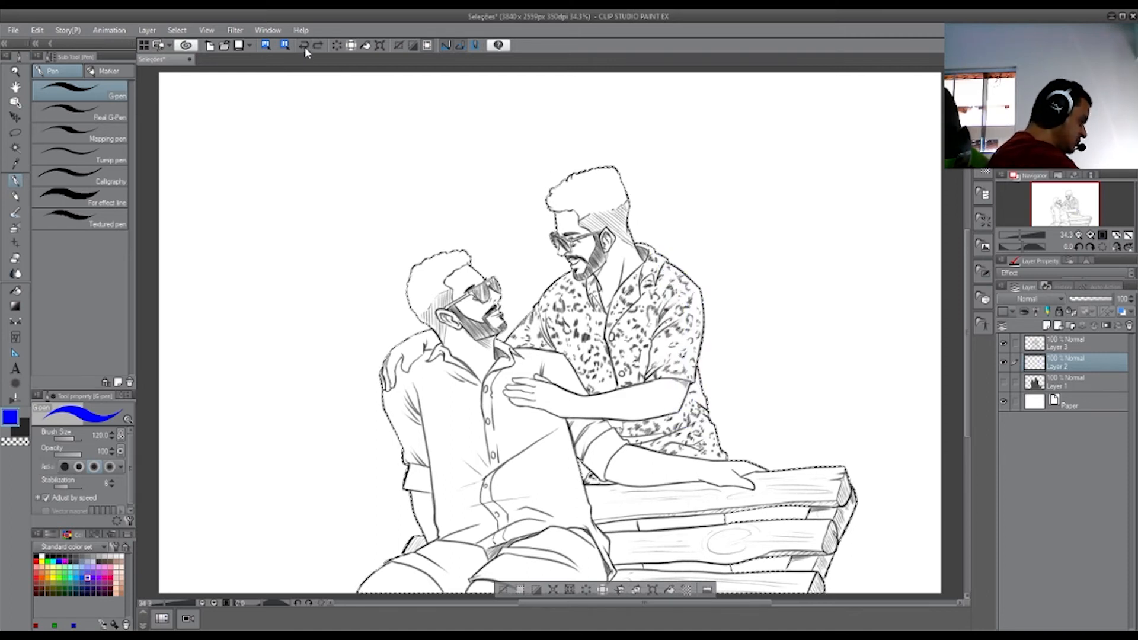
Paint the standing man's patterned shirt green within the silhouette selection on Layer 2, and deselect.
click(65, 580)
drag(678, 268, 696, 366)
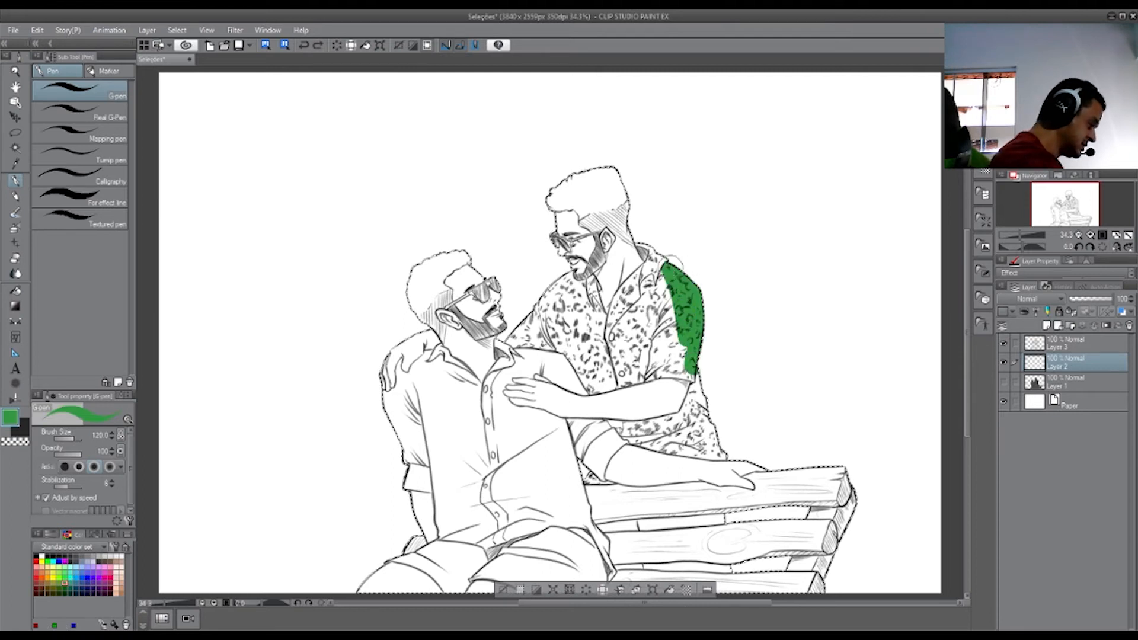
mouse_move(652, 261)
mouse_down()
mouse_move(610, 355)
mouse_move(652, 356)
mouse_move(720, 460)
mouse_move(681, 456)
mouse_move(616, 418)
mouse_up()
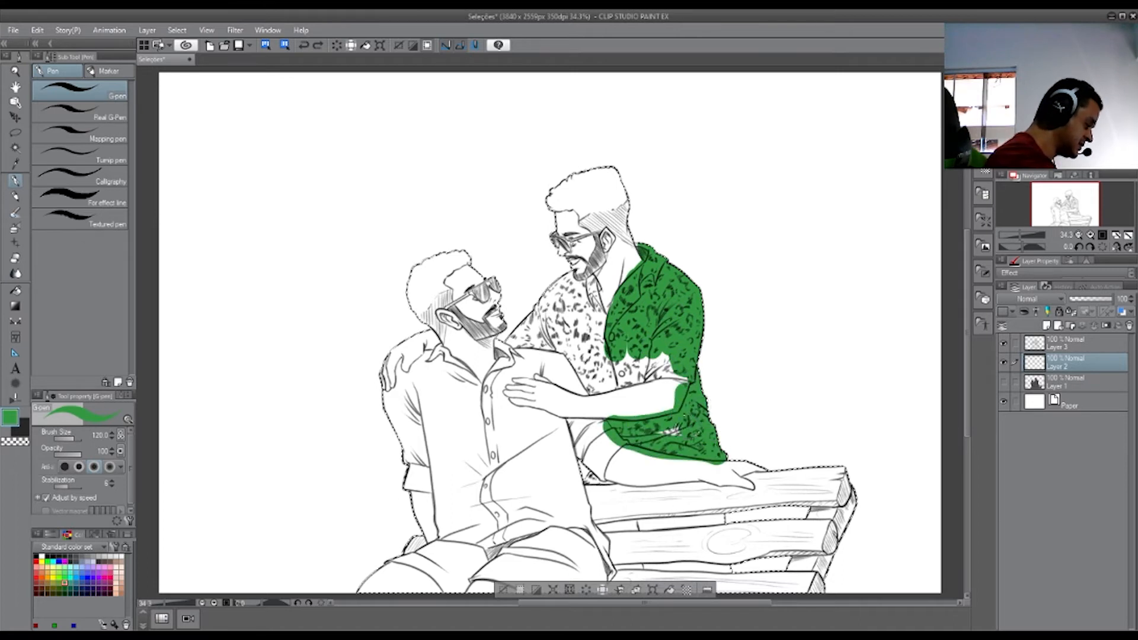
mouse_move(678, 365)
mouse_down()
mouse_move(622, 359)
mouse_move(673, 359)
mouse_move(613, 361)
mouse_move(604, 380)
mouse_move(580, 379)
mouse_move(560, 346)
mouse_move(513, 338)
mouse_move(577, 274)
mouse_move(588, 282)
mouse_move(572, 297)
mouse_move(600, 341)
mouse_move(569, 320)
mouse_move(533, 320)
mouse_move(603, 285)
mouse_up()
mouse_move(601, 479)
mouse_down()
mouse_move(587, 474)
mouse_move(597, 474)
mouse_up()
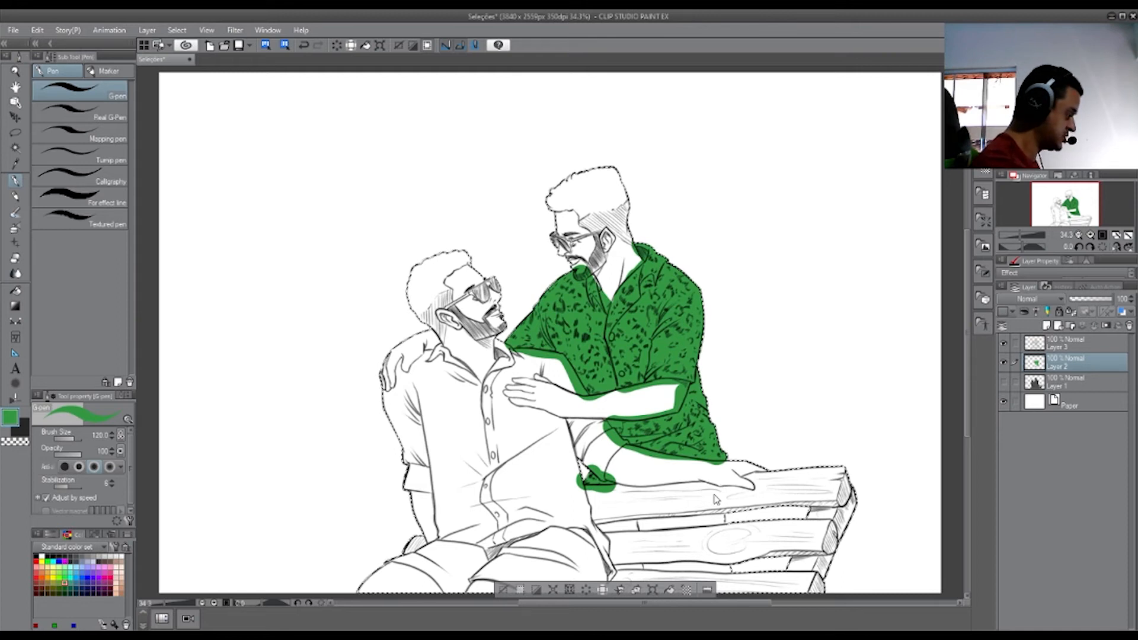
key(ctrl+d)
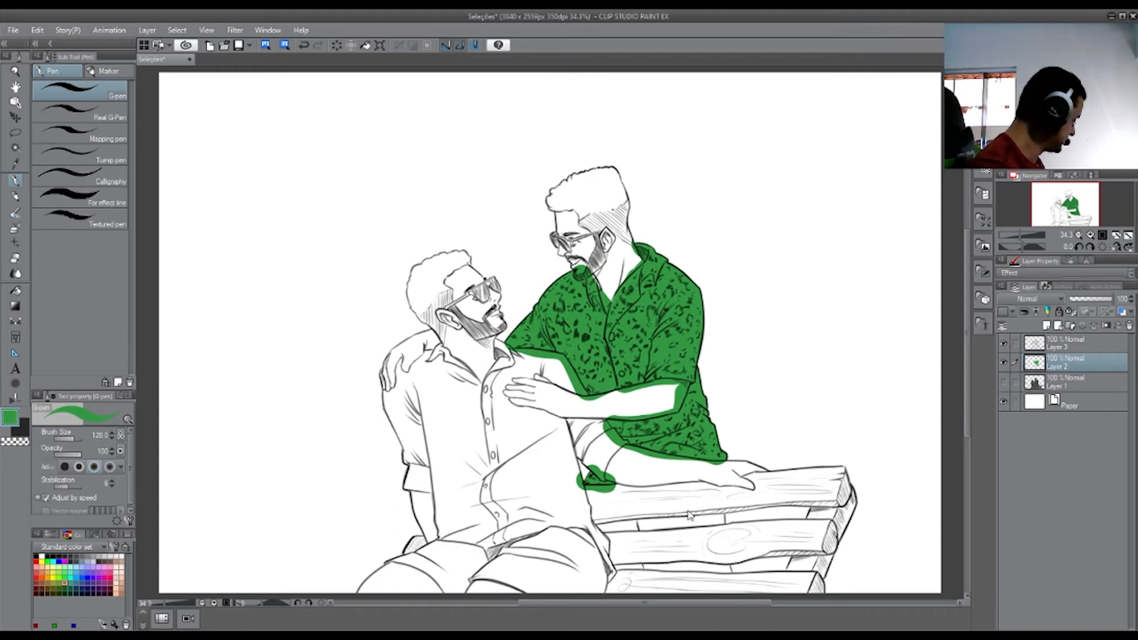
Undo the green shirt painting and clear the silhouette selection.
key(ctrl+z)
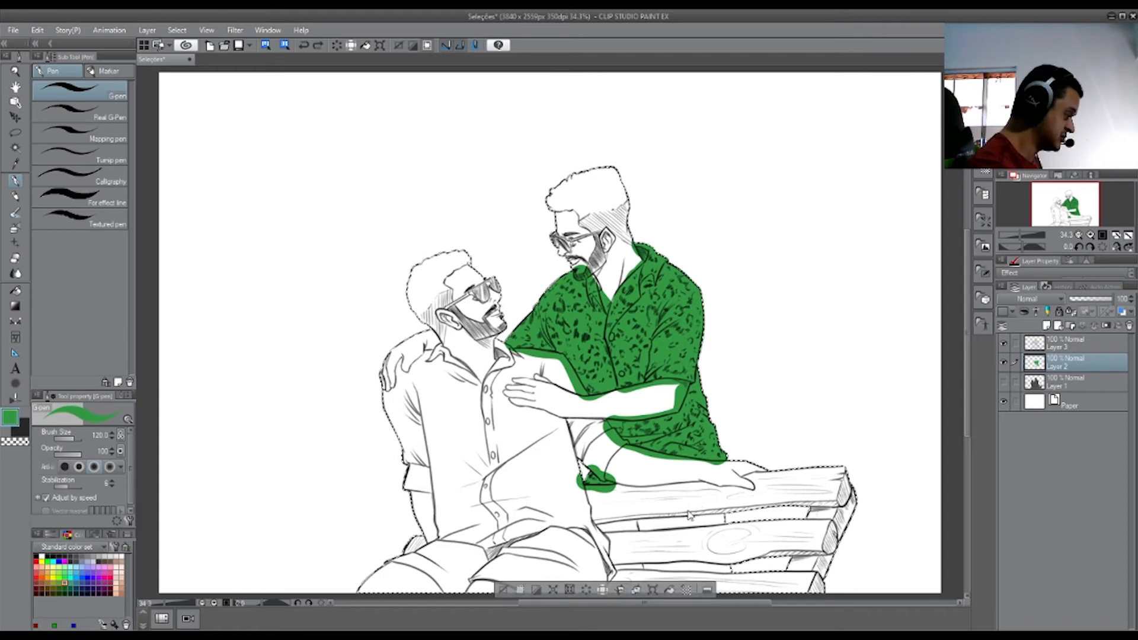
key(ctrl+z)
key(ctrl+z)
key(ctrl+z)
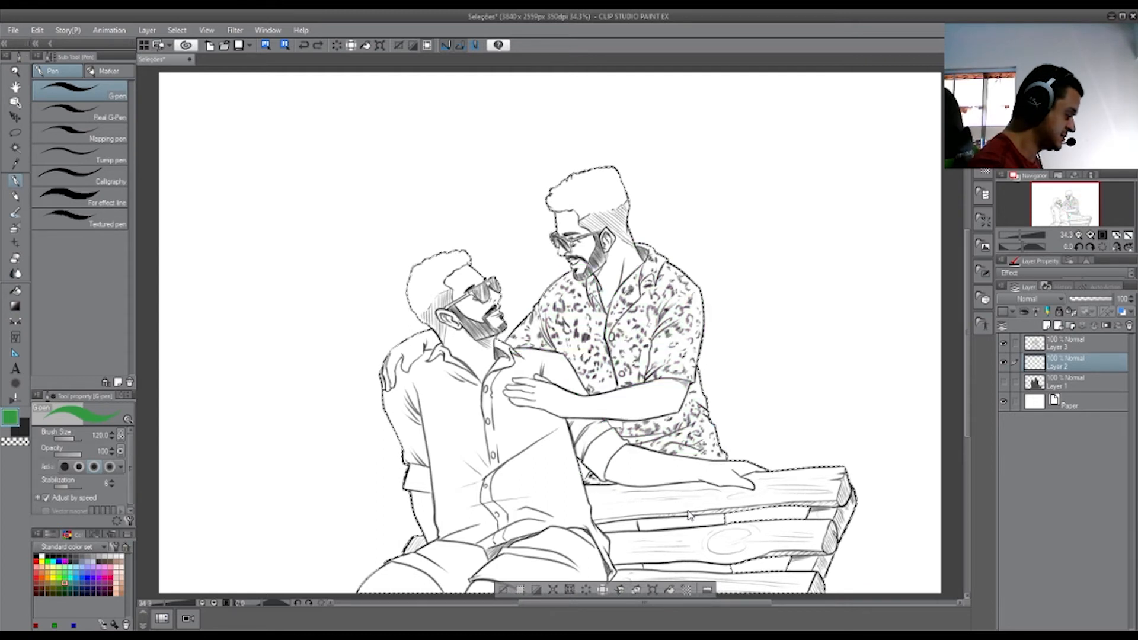
key(ctrl+d)
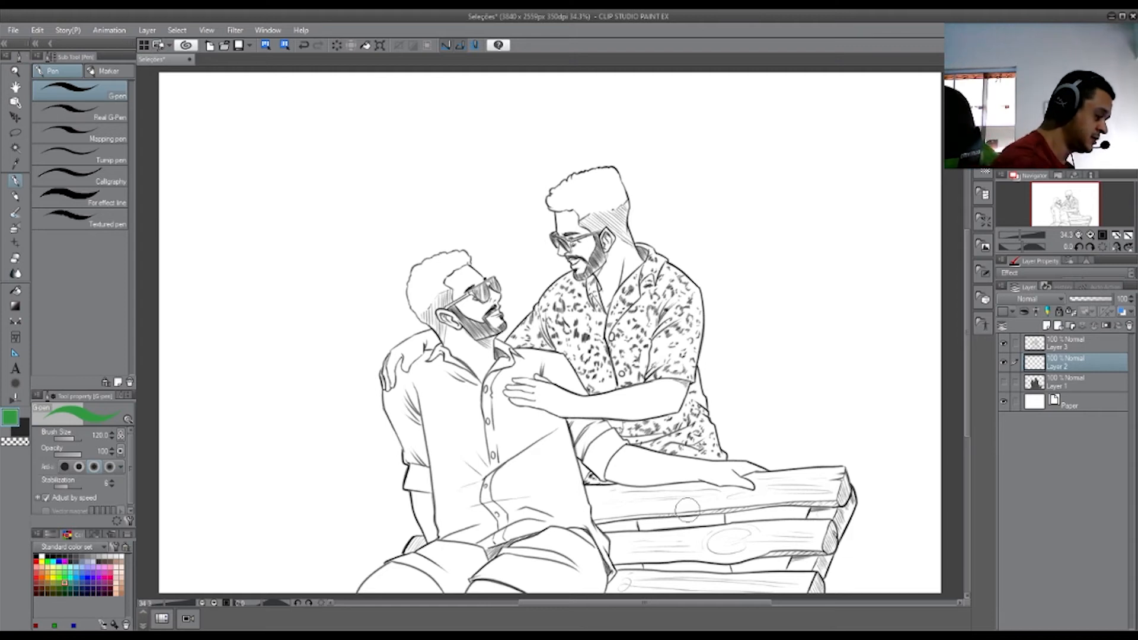
Paint the standing man's shirt green without a selection, letting the strokes spill past the outline.
mouse_move(690, 365)
mouse_down()
mouse_move(698, 370)
mouse_move(667, 372)
mouse_move(649, 305)
mouse_move(693, 293)
mouse_move(711, 355)
mouse_move(652, 255)
mouse_move(645, 284)
mouse_move(675, 284)
mouse_move(610, 344)
mouse_move(610, 332)
mouse_move(643, 373)
mouse_move(610, 388)
mouse_move(592, 279)
mouse_move(533, 308)
mouse_move(513, 347)
mouse_move(610, 391)
mouse_move(563, 302)
mouse_move(545, 323)
mouse_move(585, 320)
mouse_up()
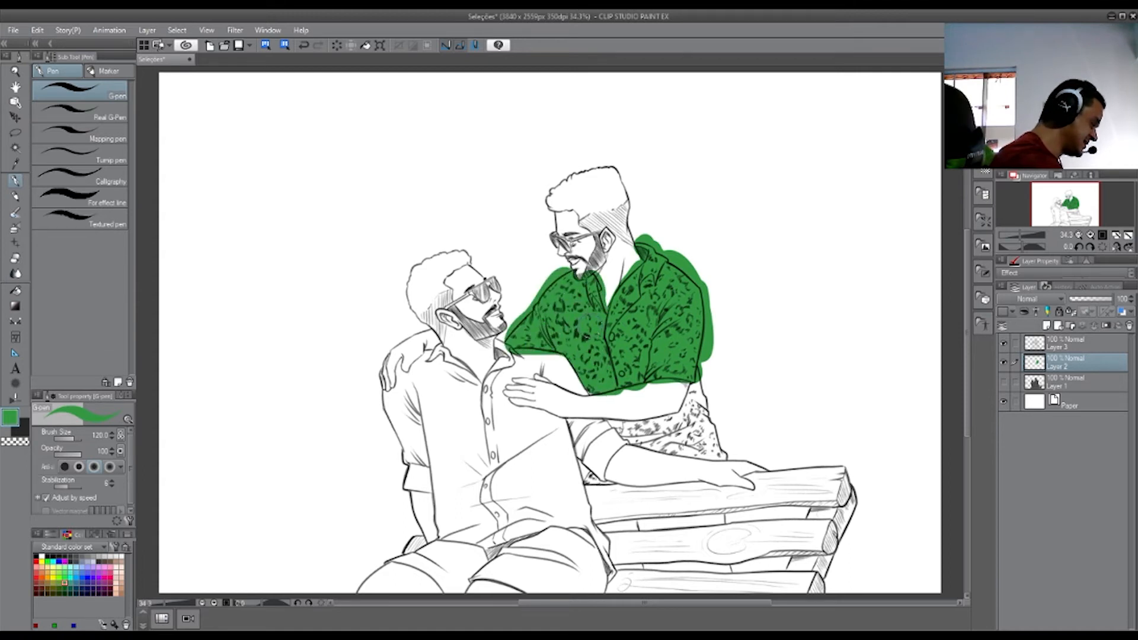
mouse_move(702, 370)
mouse_down()
mouse_move(690, 417)
mouse_move(613, 423)
mouse_move(710, 487)
mouse_move(627, 442)
mouse_move(608, 415)
mouse_move(665, 448)
mouse_move(635, 435)
mouse_move(696, 446)
mouse_move(634, 448)
mouse_move(687, 456)
mouse_move(711, 435)
mouse_move(646, 429)
mouse_move(726, 435)
mouse_move(730, 461)
mouse_up()
click(613, 483)
drag(613, 482, 583, 486)
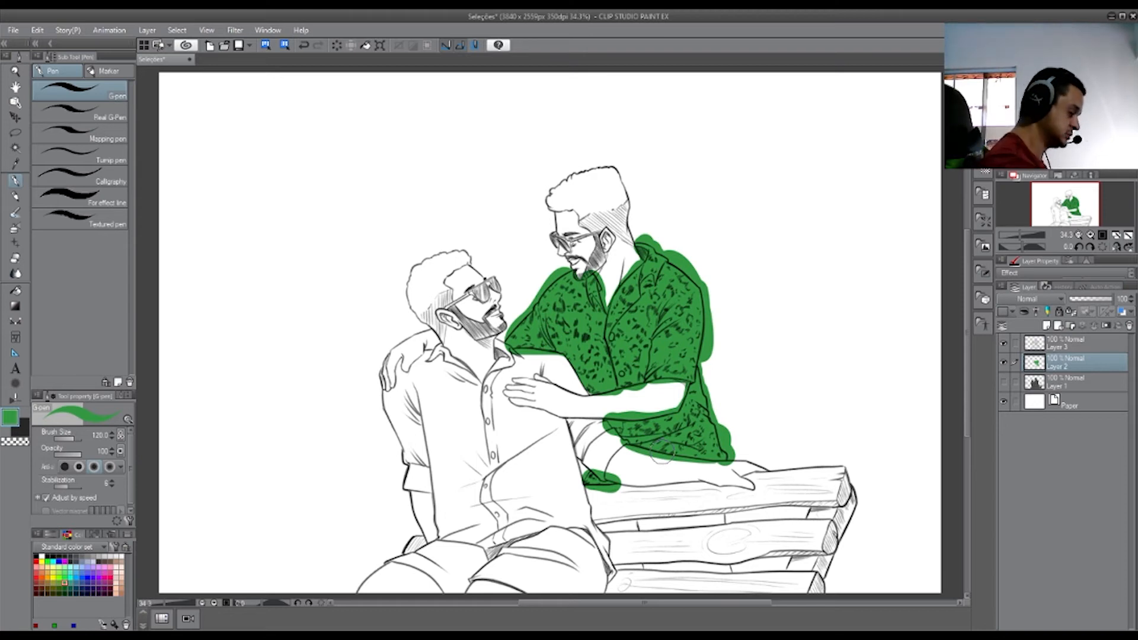
Delete the green paint outside the figures using an inverted selection of the Layer 1 silhouette, and deselect.
ctrl+click(1034, 384)
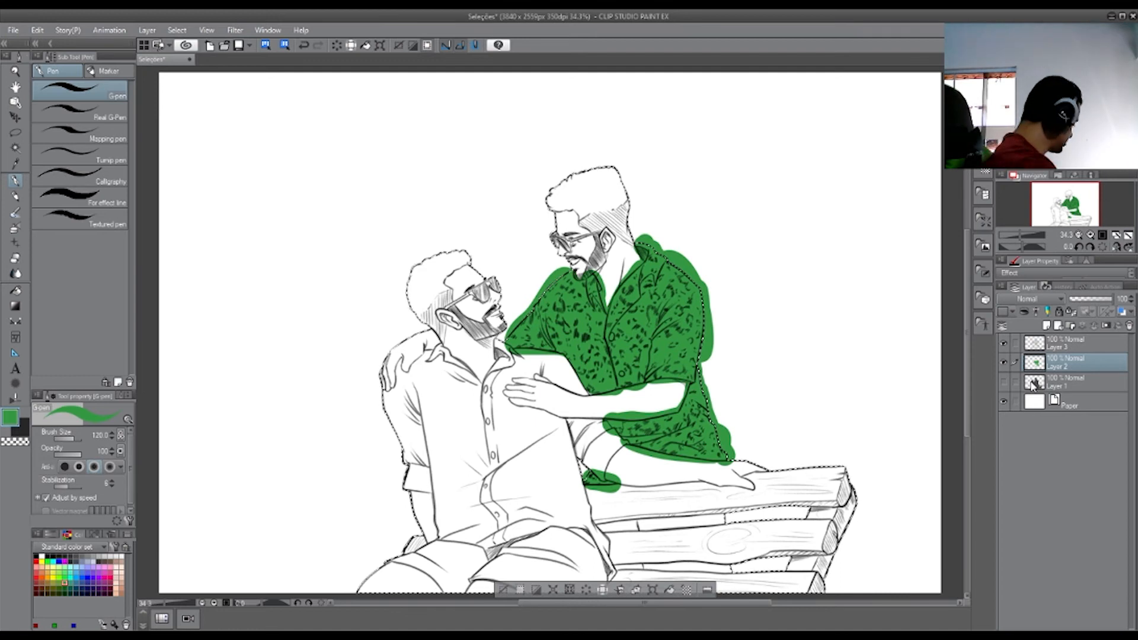
key(ctrl+shift+i)
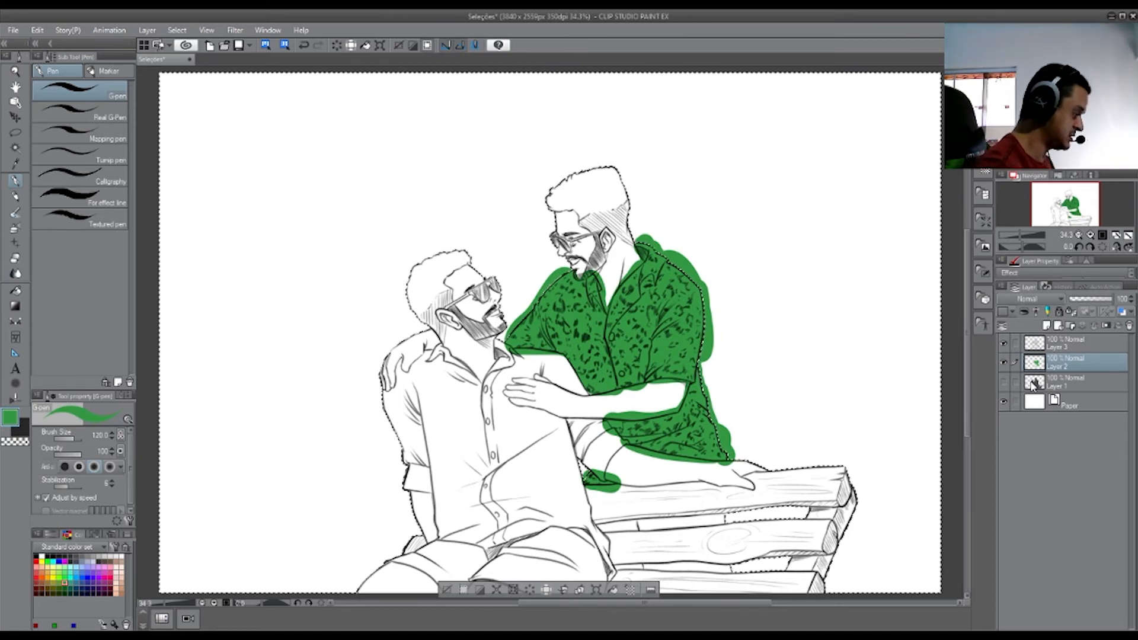
key(Delete)
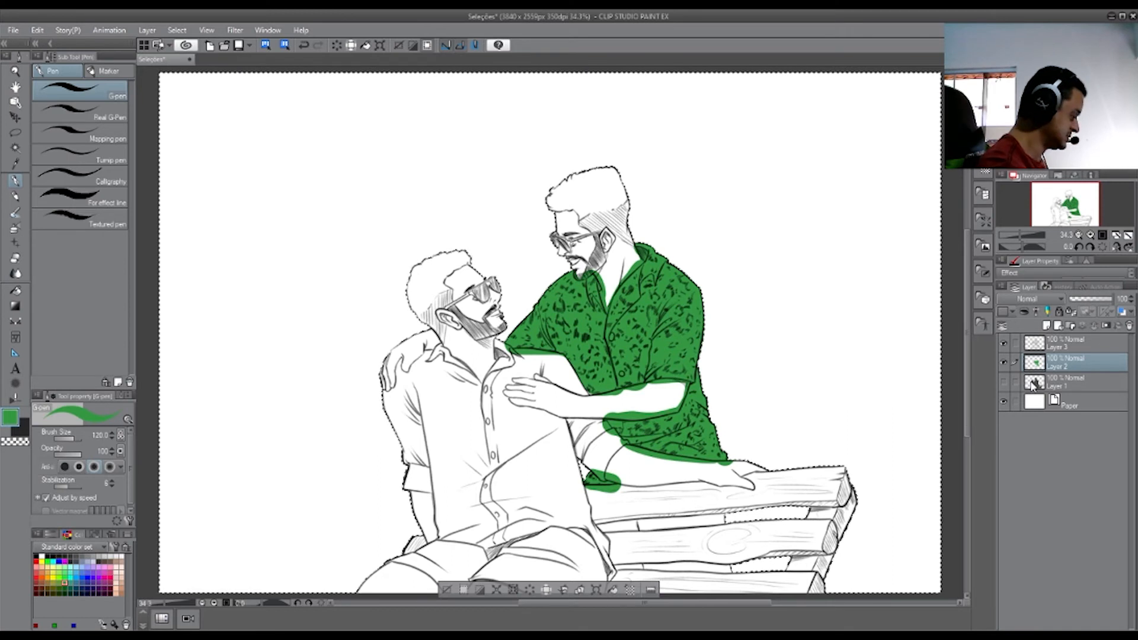
key(ctrl+d)
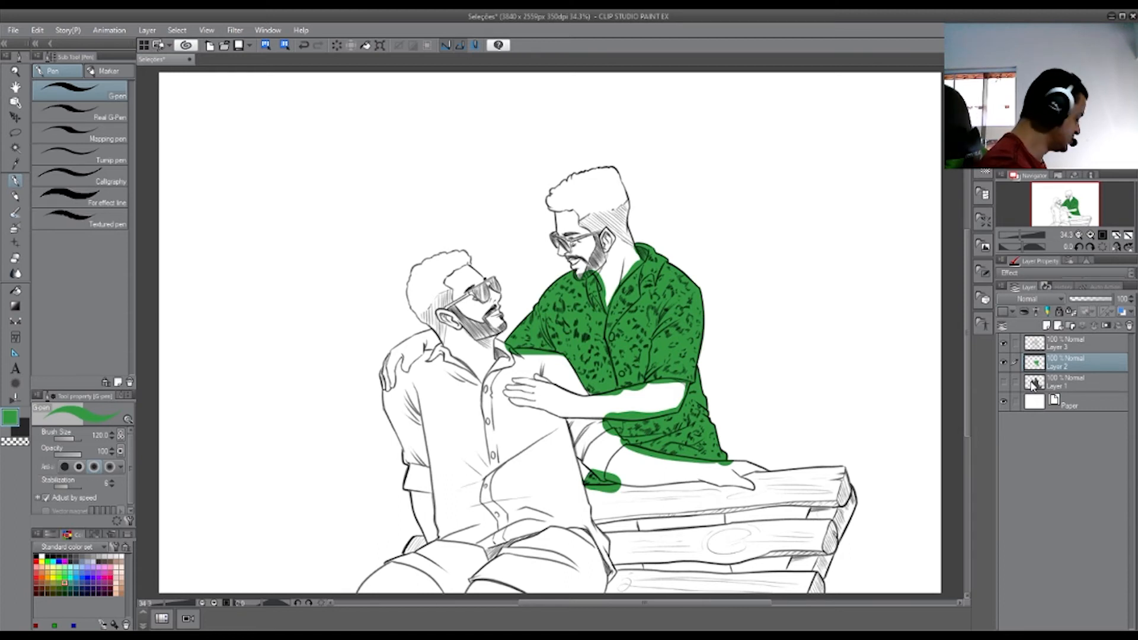
Undo the excess removal and all the green shirt strokes until Layer 2 is empty.
key(ctrl+z)
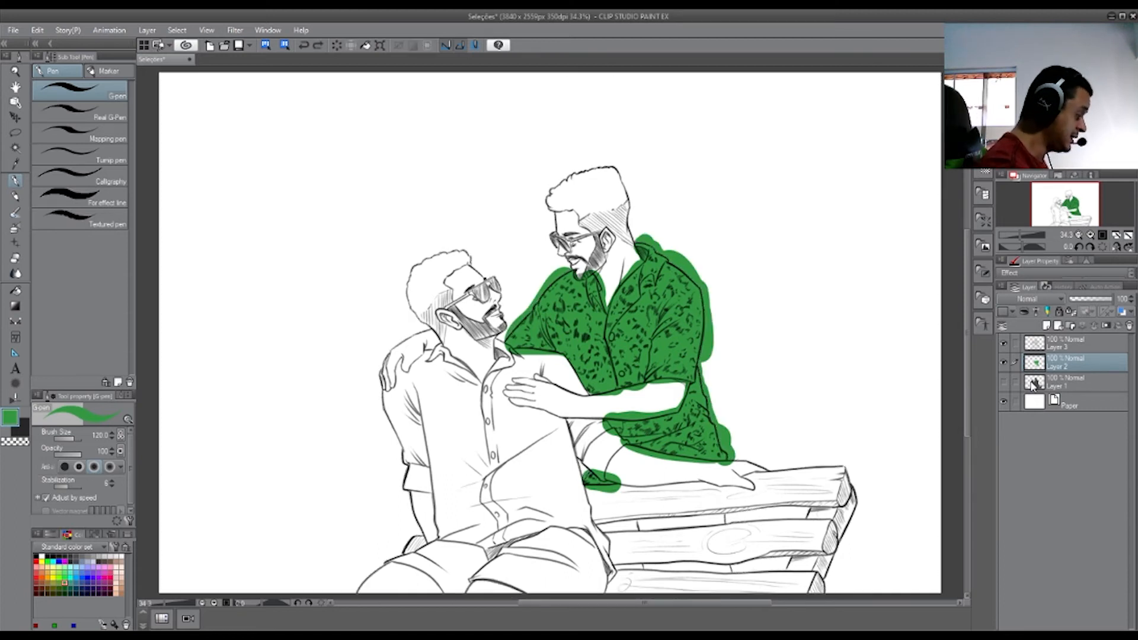
key(ctrl+z)
key(ctrl+z)
key(ctrl+z)
key(ctrl+z)
key(ctrl+z)
key(ctrl+z)
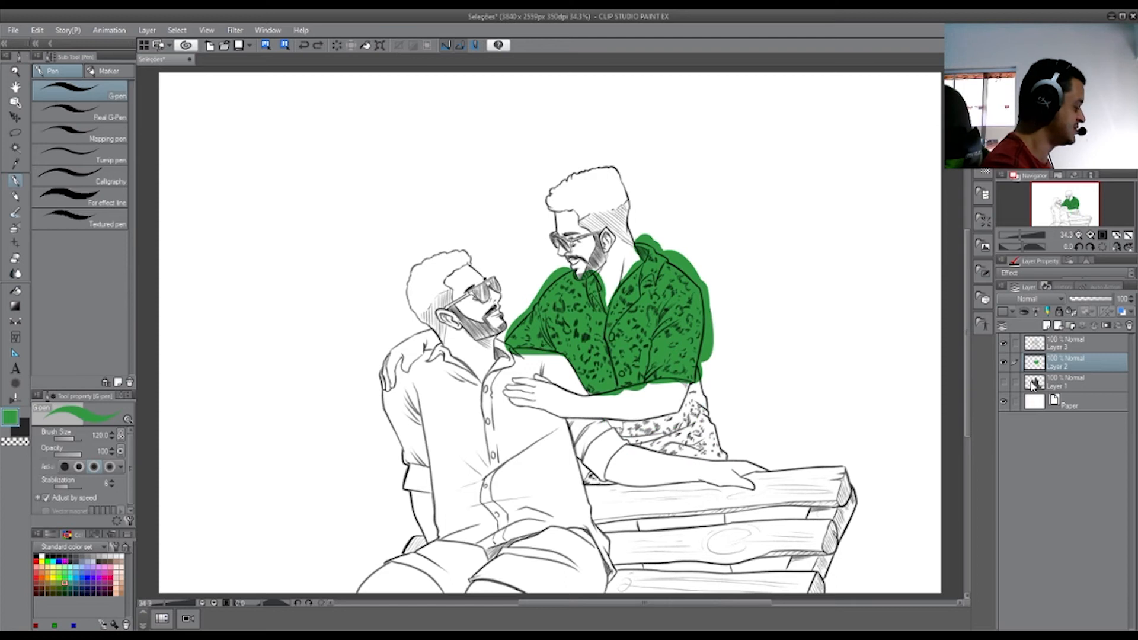
key(ctrl+z)
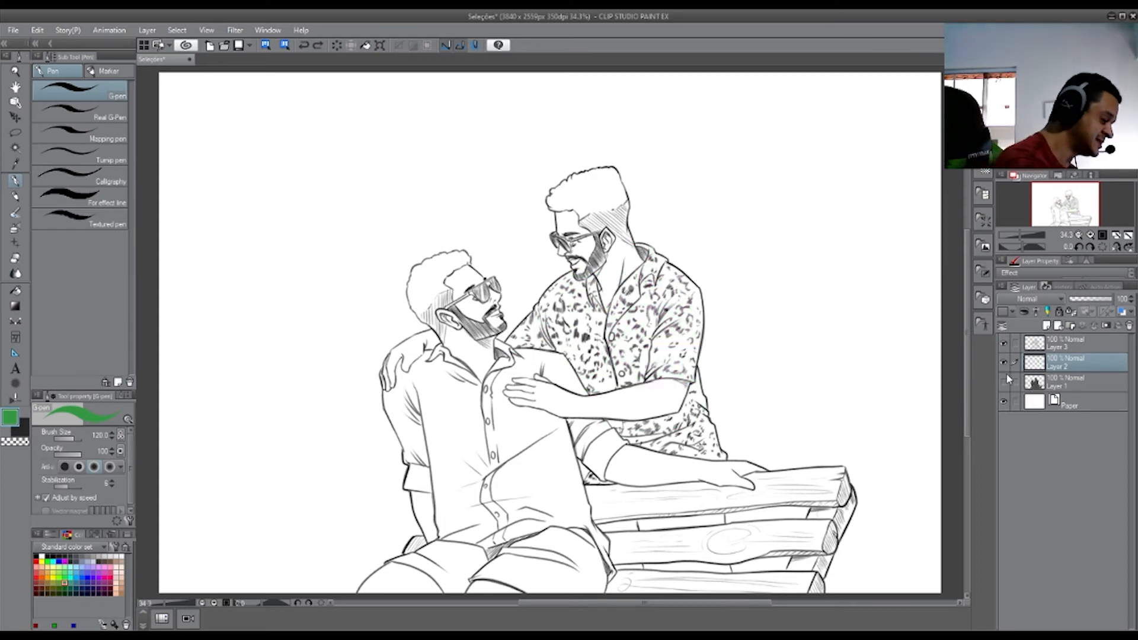
Clip Layer 2 to the visible grey silhouette on Layer 1 and paint the standing man's shirt green with loose strokes.
click(1004, 382)
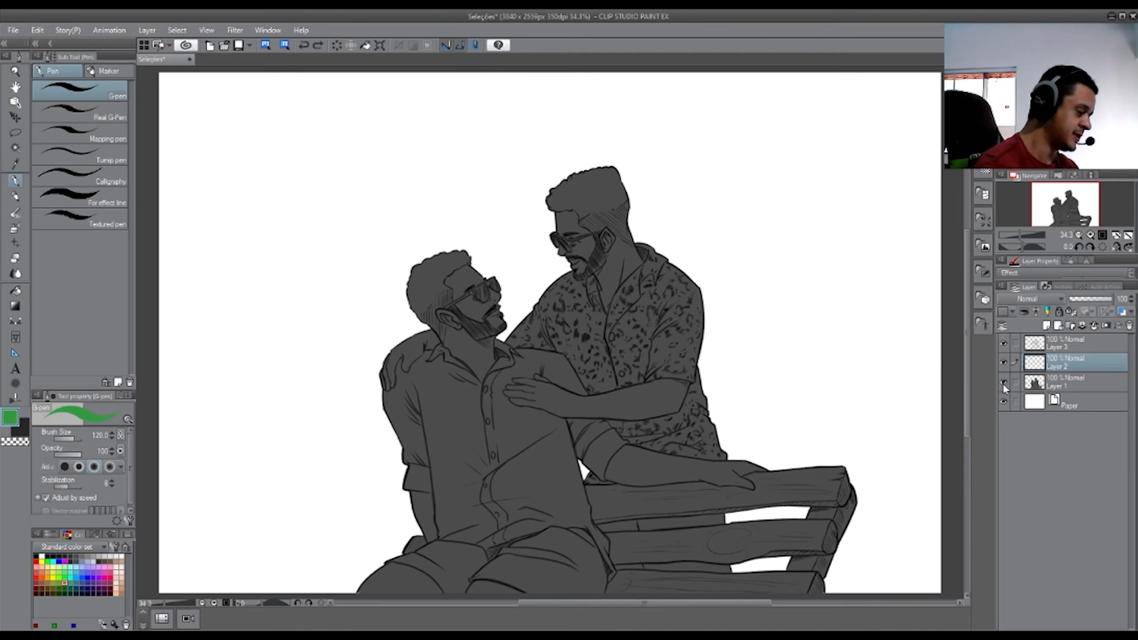
click(1025, 314)
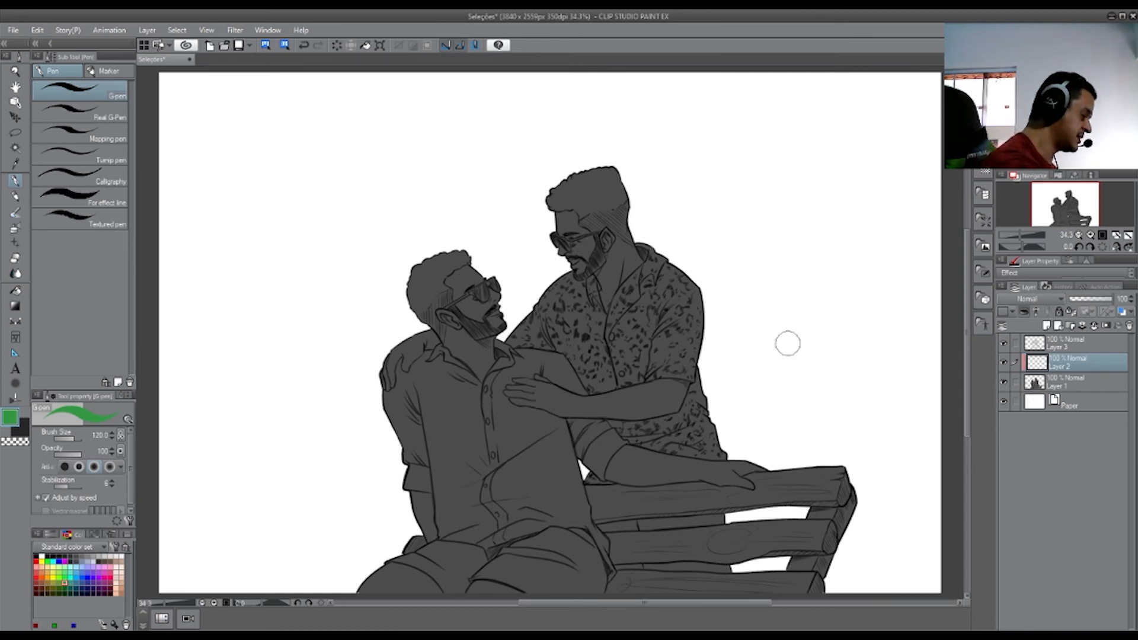
mouse_move(662, 250)
mouse_down()
mouse_move(698, 357)
mouse_move(687, 269)
mouse_move(690, 367)
mouse_move(643, 374)
mouse_move(671, 349)
mouse_move(656, 272)
mouse_move(641, 376)
mouse_move(643, 270)
mouse_move(658, 253)
mouse_move(647, 241)
mouse_move(607, 344)
mouse_move(635, 294)
mouse_move(621, 388)
mouse_move(581, 383)
mouse_move(568, 359)
mouse_move(511, 340)
mouse_move(565, 272)
mouse_move(595, 286)
mouse_move(588, 364)
mouse_move(567, 296)
mouse_move(548, 323)
mouse_up()
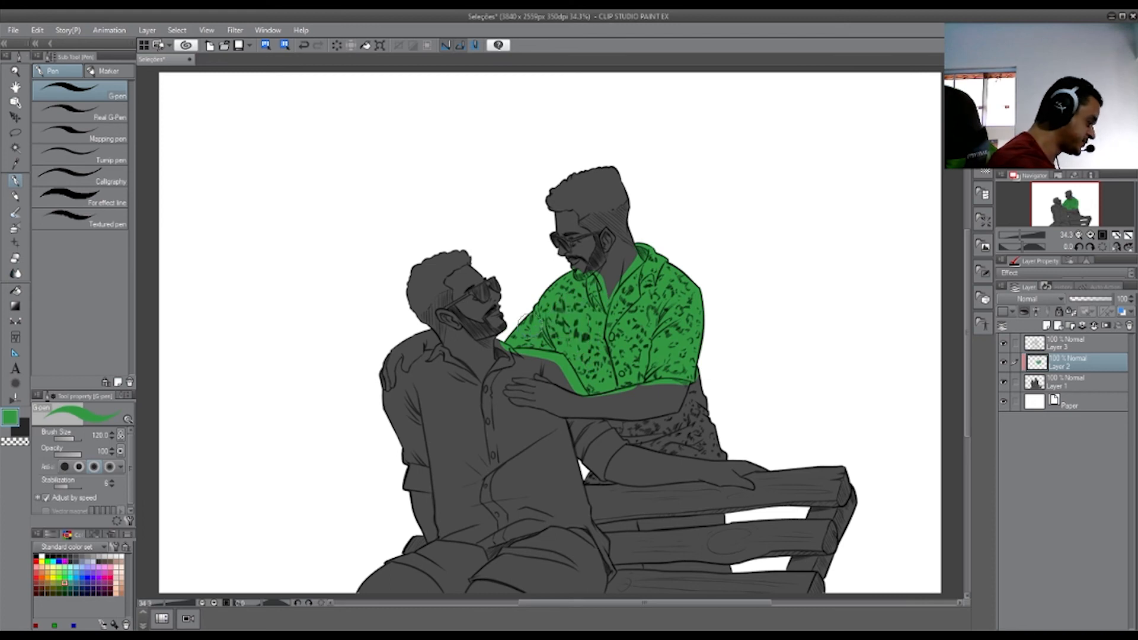
mouse_move(702, 368)
mouse_down()
mouse_move(719, 457)
mouse_move(673, 456)
mouse_move(606, 416)
mouse_move(689, 415)
mouse_move(676, 442)
mouse_move(650, 434)
mouse_up()
mouse_move(593, 465)
mouse_down()
mouse_move(586, 486)
mouse_move(604, 481)
mouse_up()
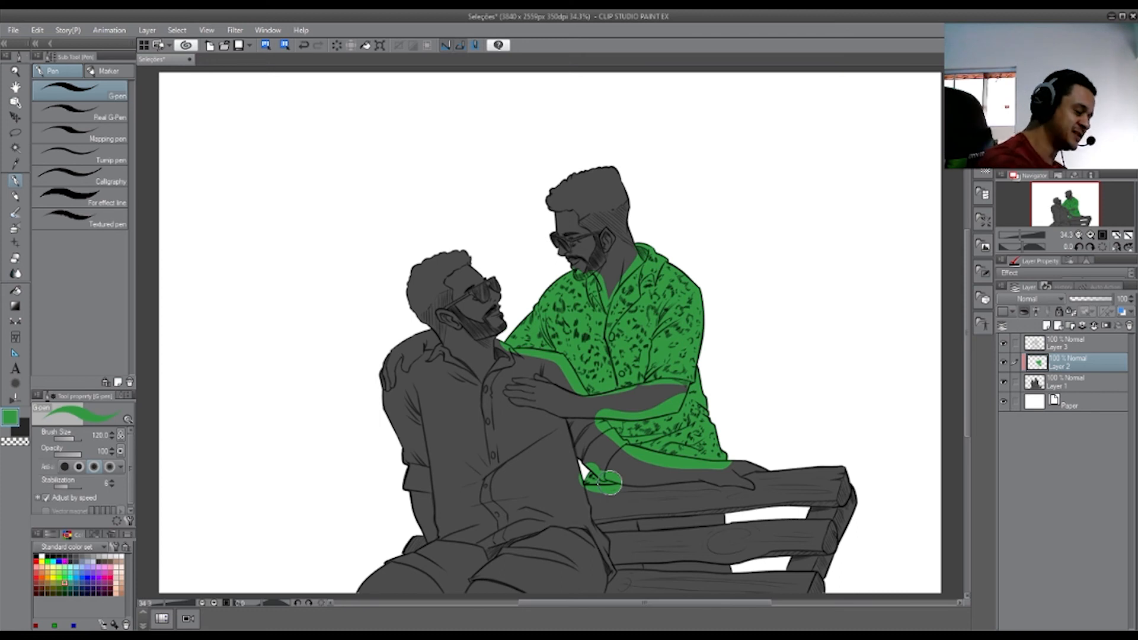
Toggle Layer 2's clipping off, on and off again to compare the green paint with and without it.
click(1025, 312)
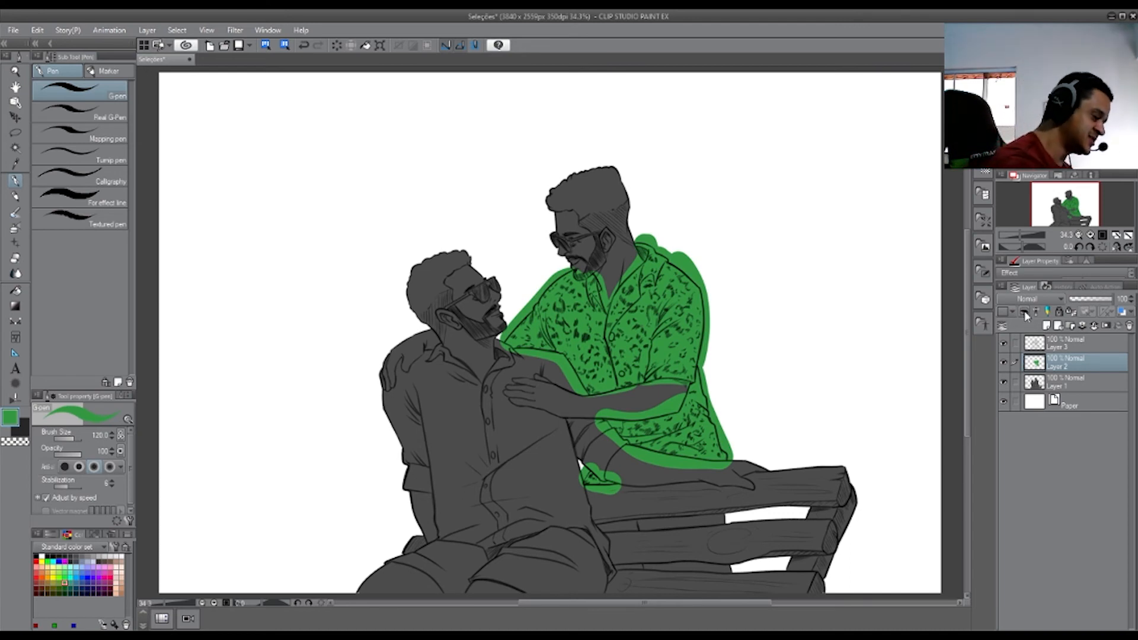
click(1024, 310)
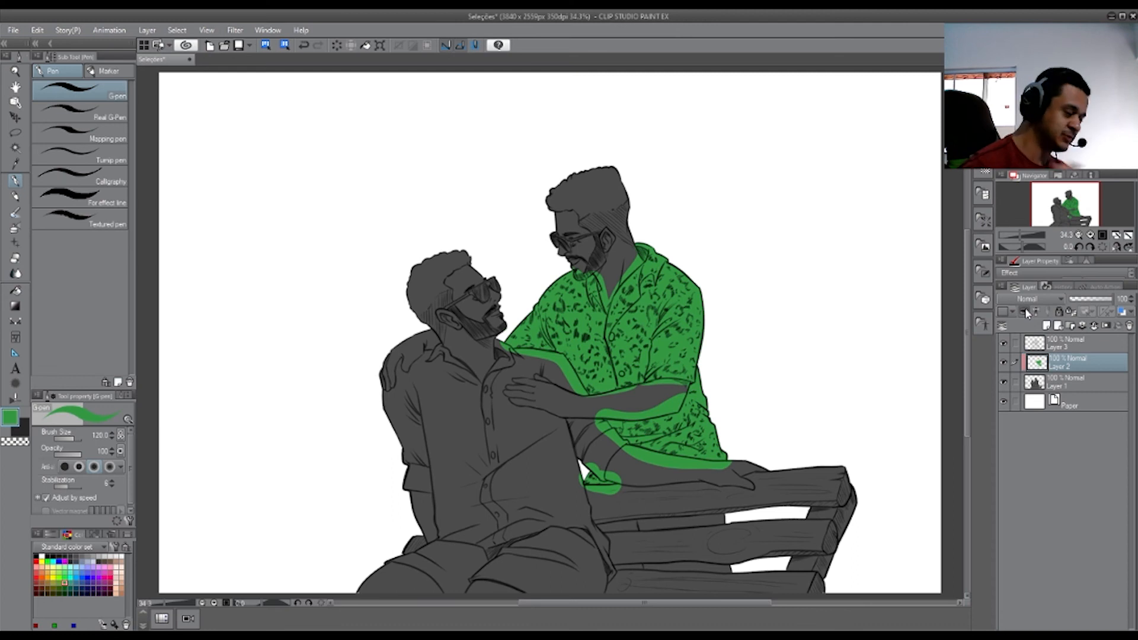
click(1025, 310)
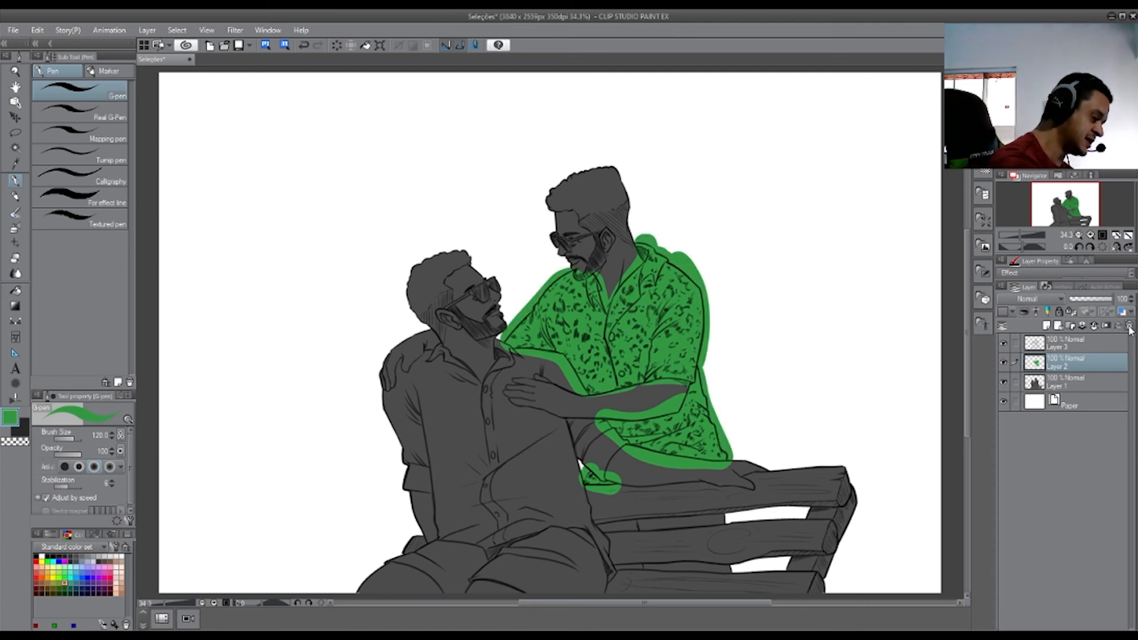
Delete Layer 2 with the green paint and hide the grey silhouette on Layer 1.
key(Delete)
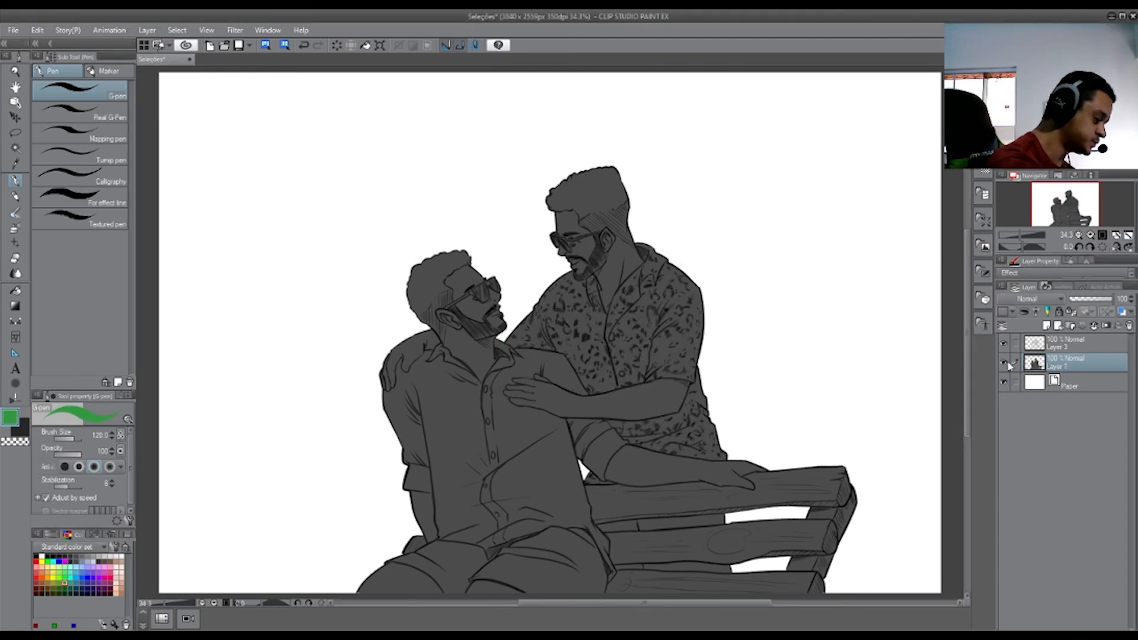
click(1003, 362)
Add a new layer above the Layer 3 line art, clipped to it, and pick brown as the drawing colour.
click(1041, 345)
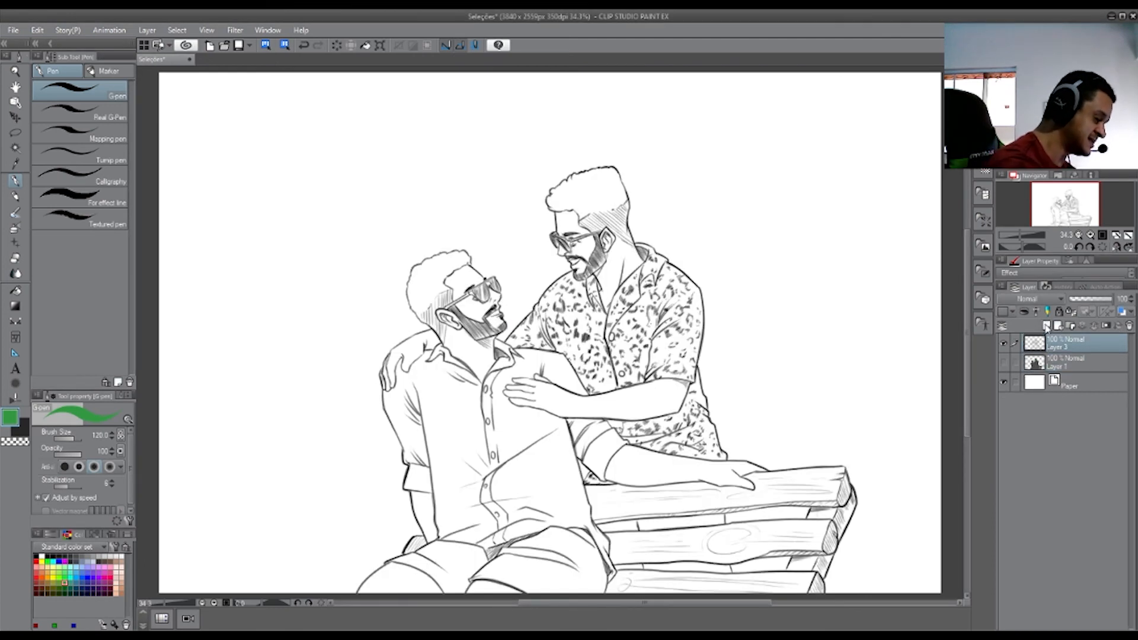
click(1045, 326)
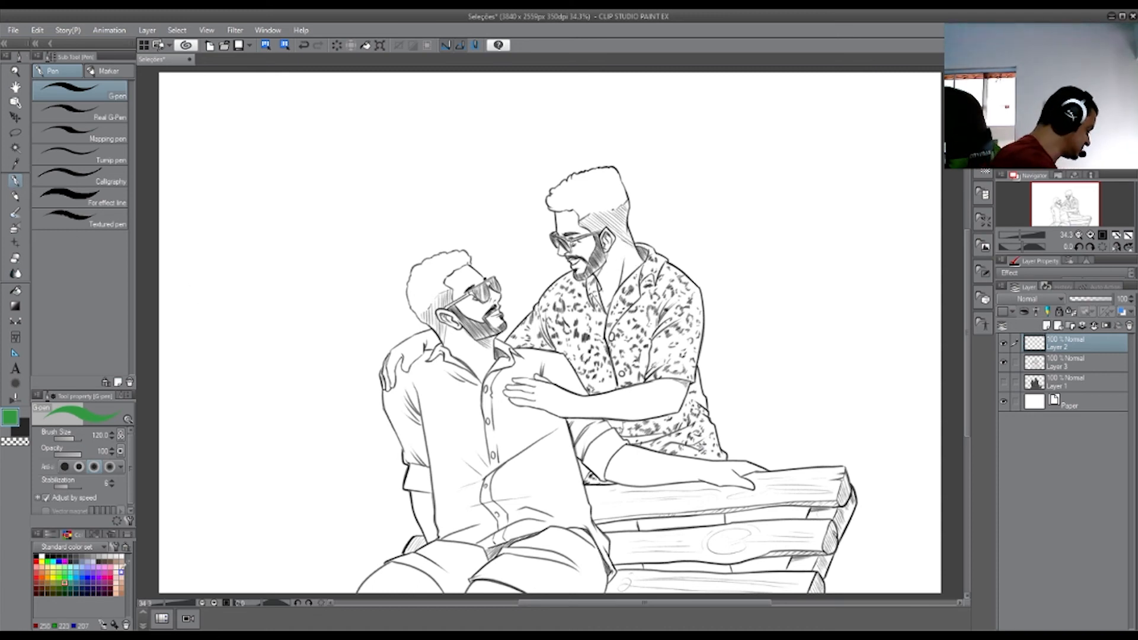
click(104, 561)
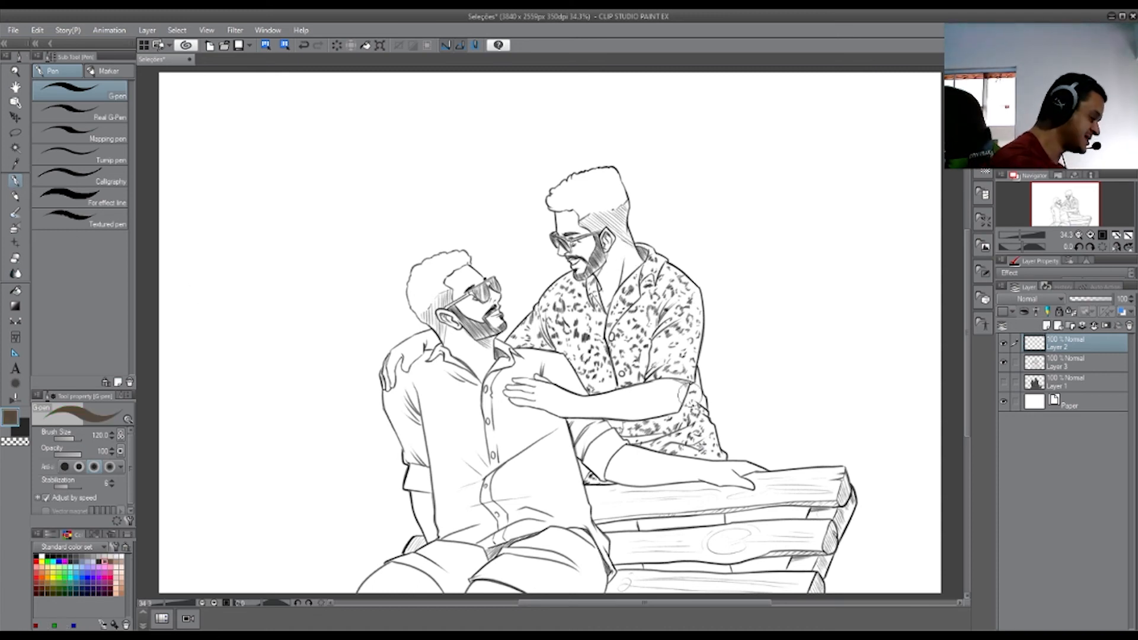
click(1025, 314)
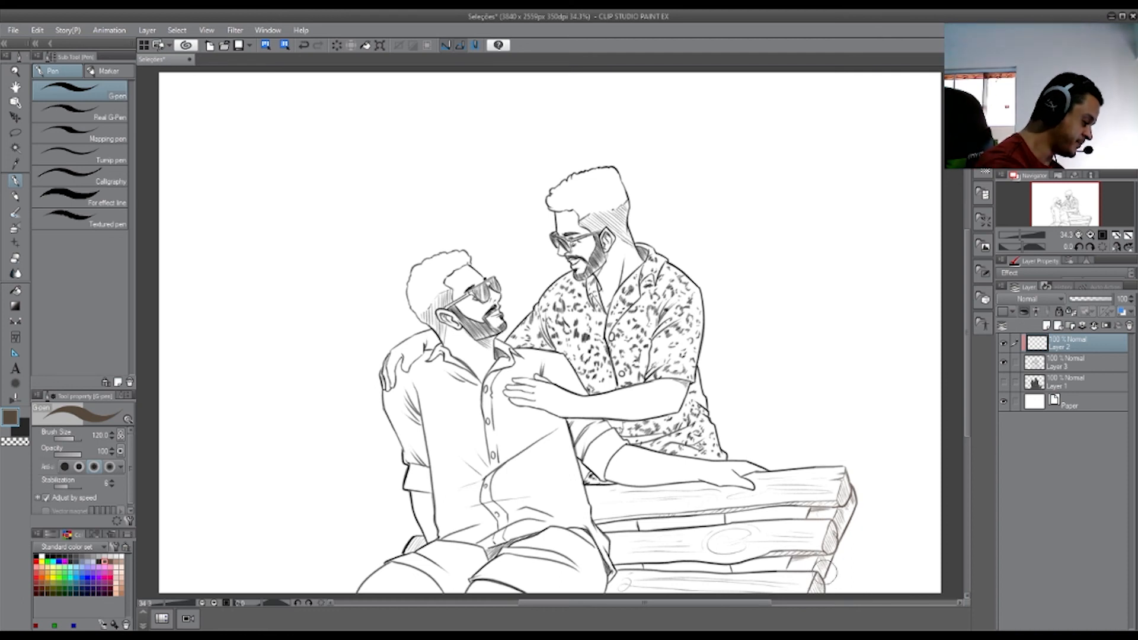
Enlarge the G-pen brush to 1500 and recolour the whole line art brown on the clipped layer.
key(])
key(])
key(])
key(])
key(])
key(])
key(])
key(])
key(])
key(])
key(])
key(])
key(])
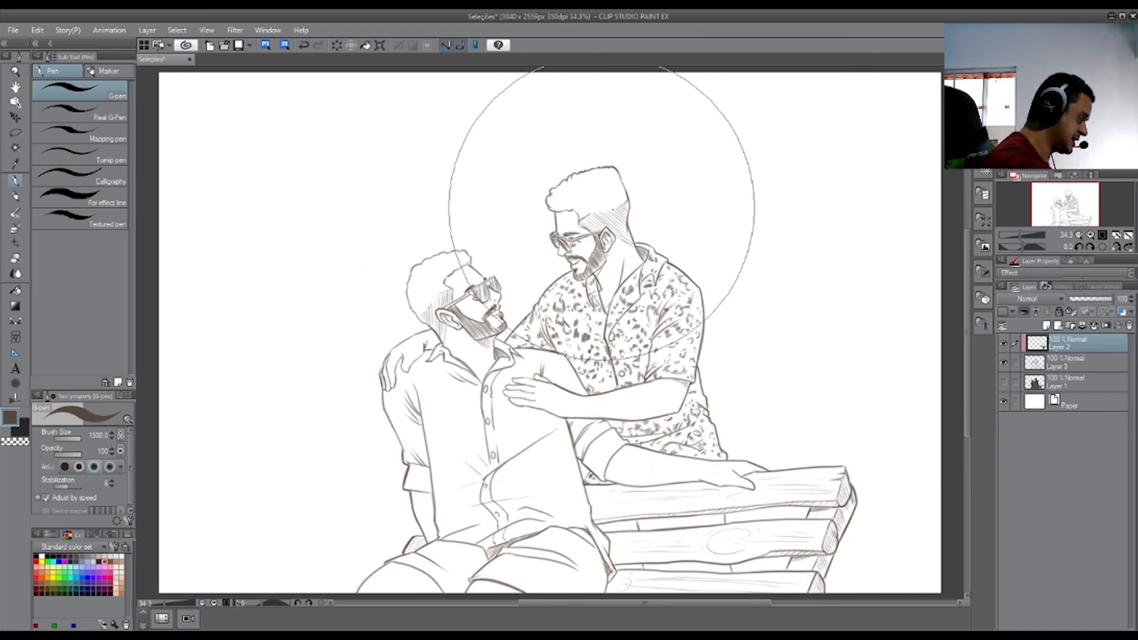
drag(570, 242, 646, 245)
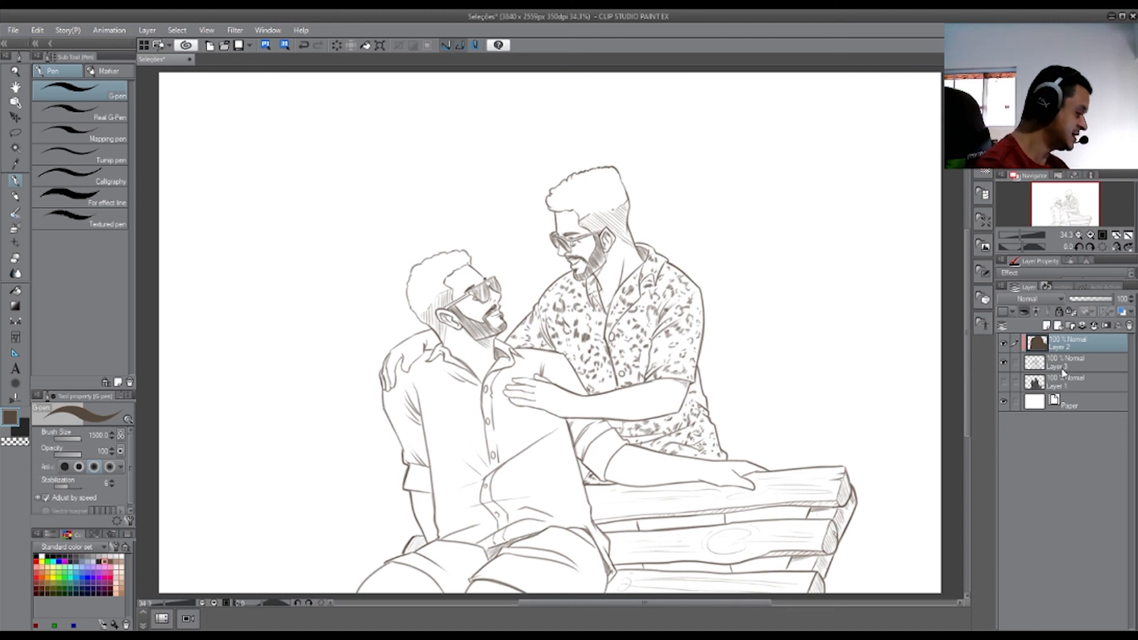
Delete the brown clipped layer above the line art and reduce the G-pen brush size to 1200.
click(1129, 326)
click(256, 122)
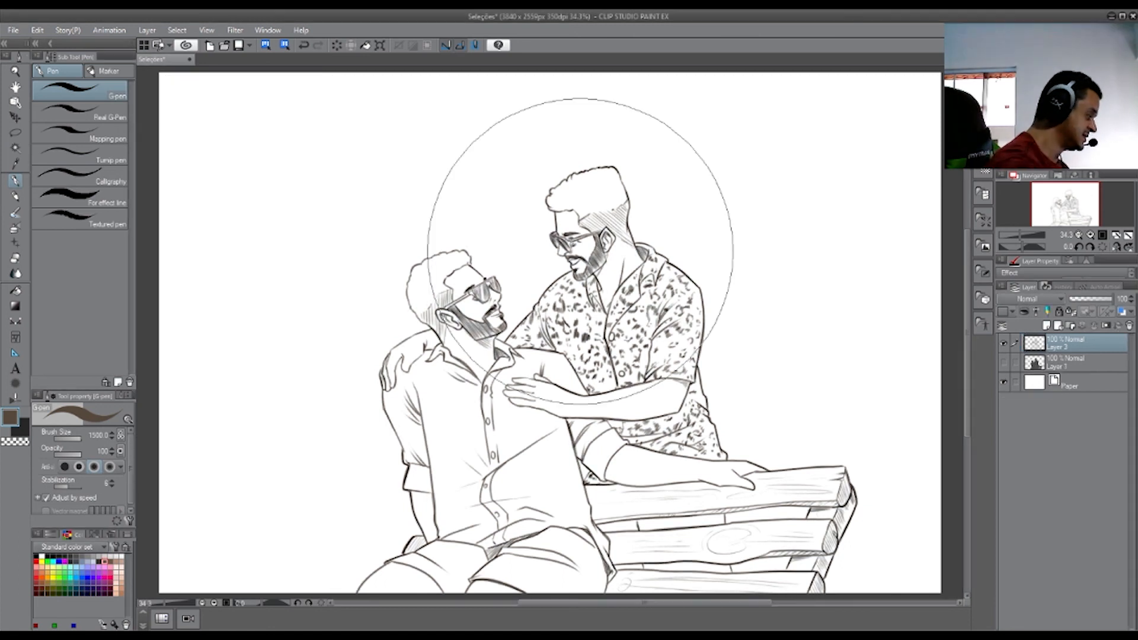
key(bracketleft)
key(bracketleft)
key(bracketleft)
key(bracketleft)
key(bracketleft)
key(bracketleft)
key(bracketleft)
key(bracketleft)
key(bracketleft)
key(bracketleft)
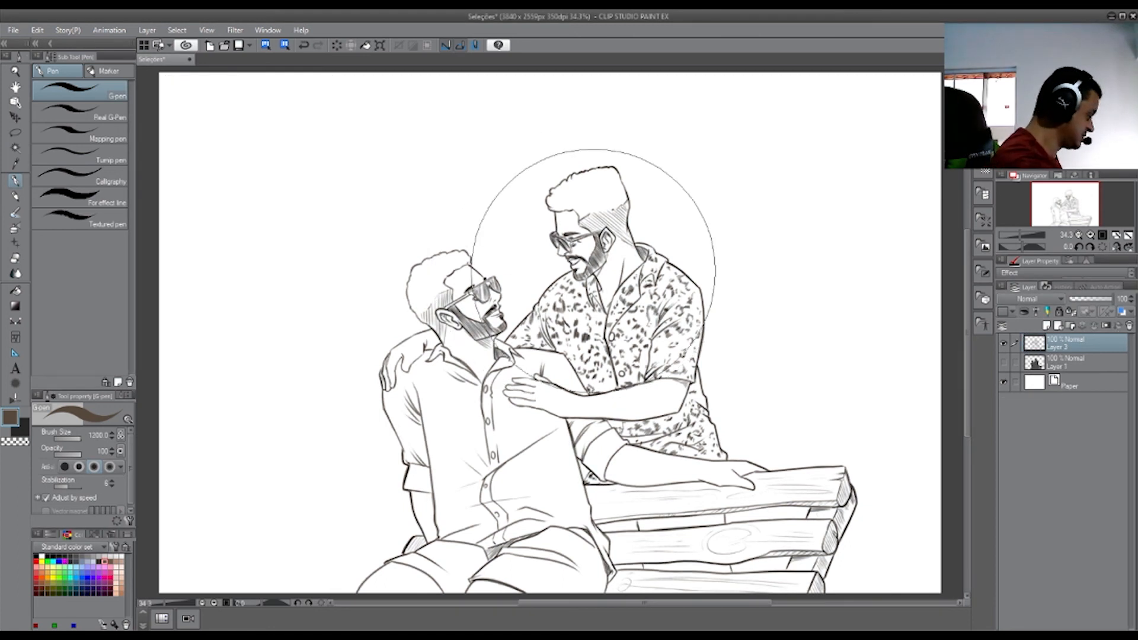